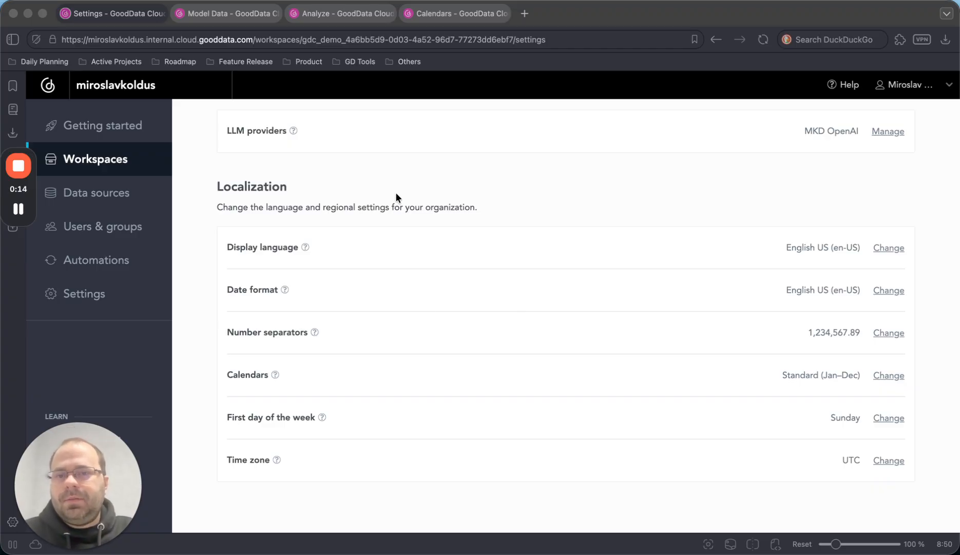
- Add a fiscal calendar in the workspace's localization settings, with the year starting in April and named by start year
{"action": "scroll", "coordinate": [354, 232], "scroll_direction": "up", "scroll_amount": 5}
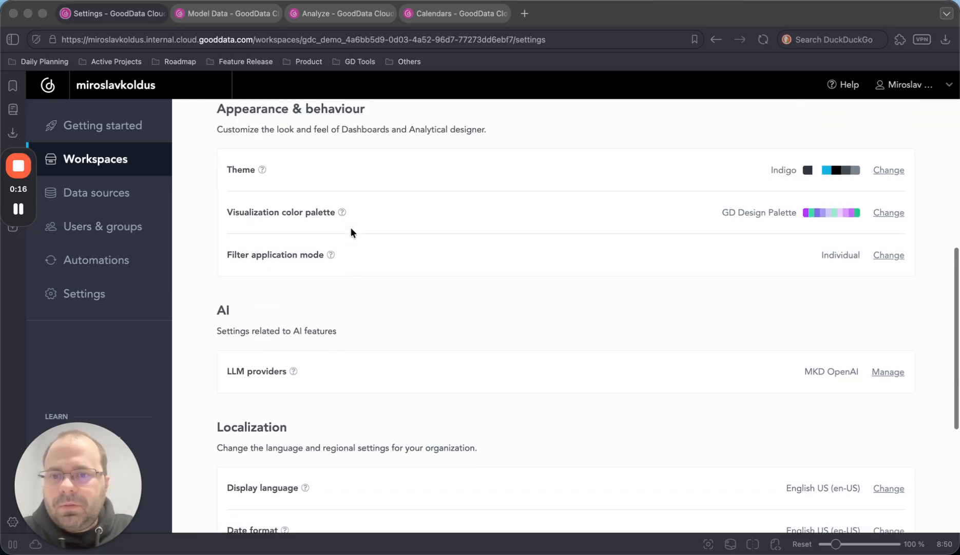
{"action": "scroll", "coordinate": [353, 233], "scroll_direction": "down", "scroll_amount": 5}
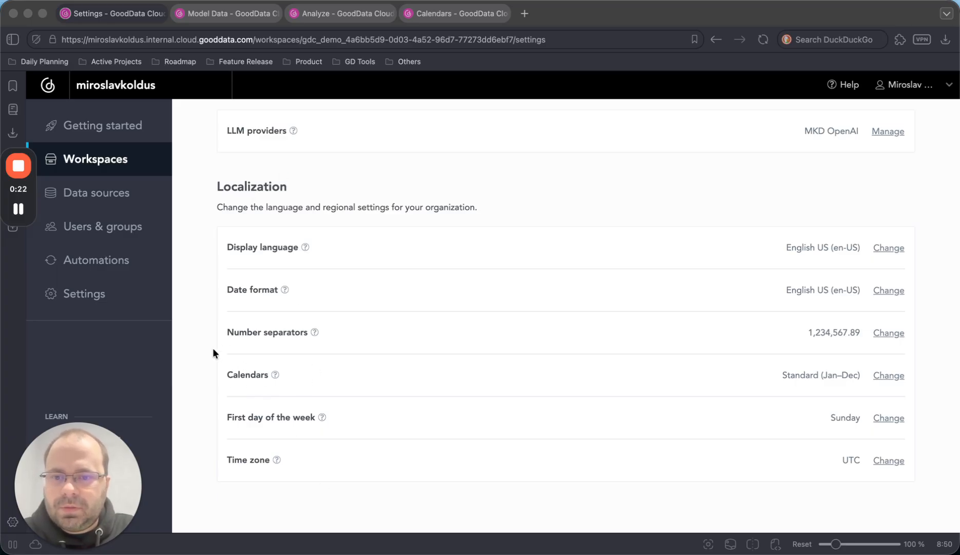
{"action": "left_click", "coordinate": [888, 376]}
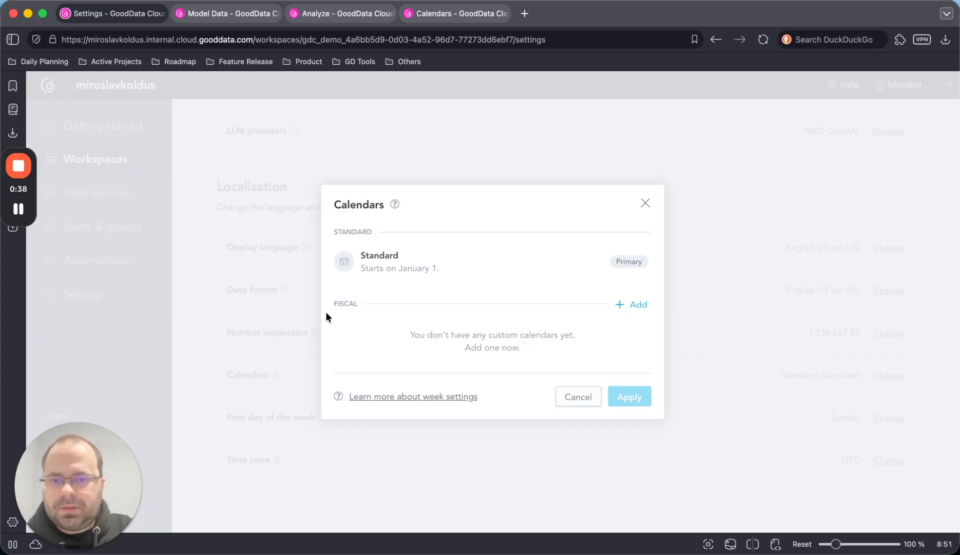
{"action": "left_click", "coordinate": [639, 306]}
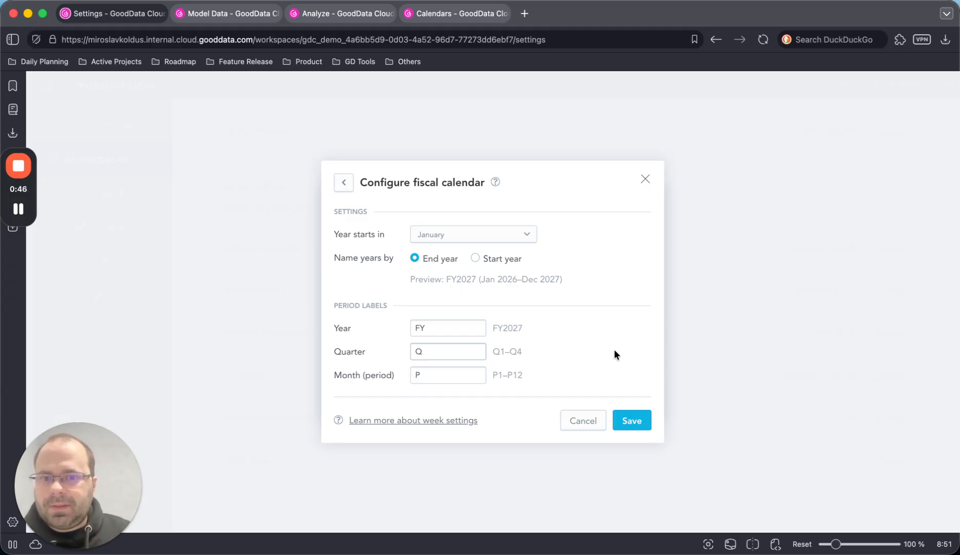
{"action": "left_click", "coordinate": [470, 234]}
{"action": "left_click", "coordinate": [442, 319]}
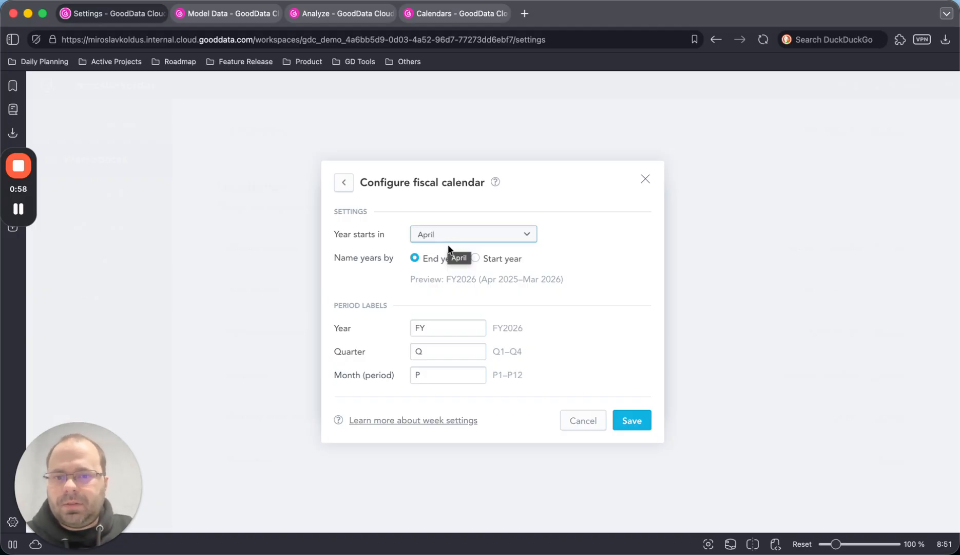
{"action": "left_click", "coordinate": [495, 262]}
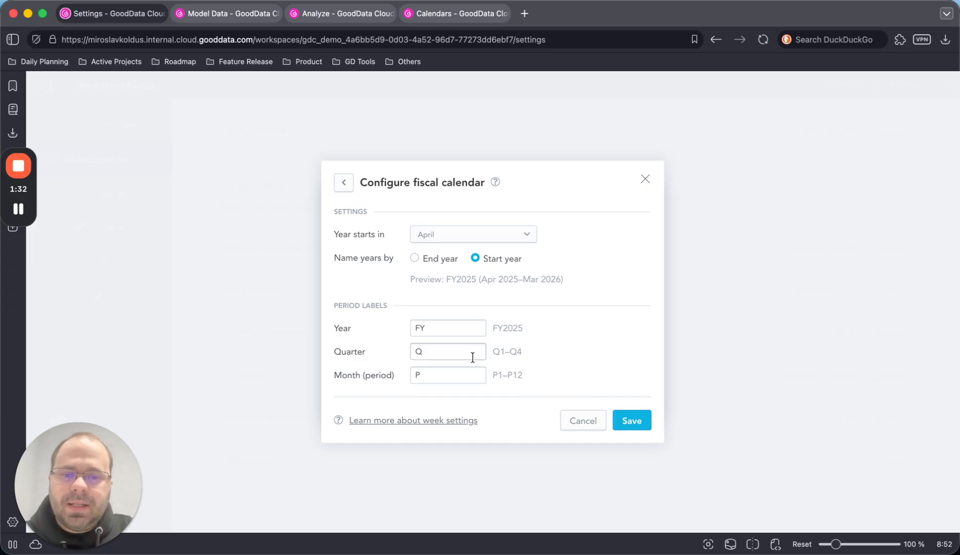
- Re-enter FY as the fiscal calendar's year label and set its month (period) label to M
{"action": "left_click_drag", "start_coordinate": [435, 334], "coordinate": [406, 333]}
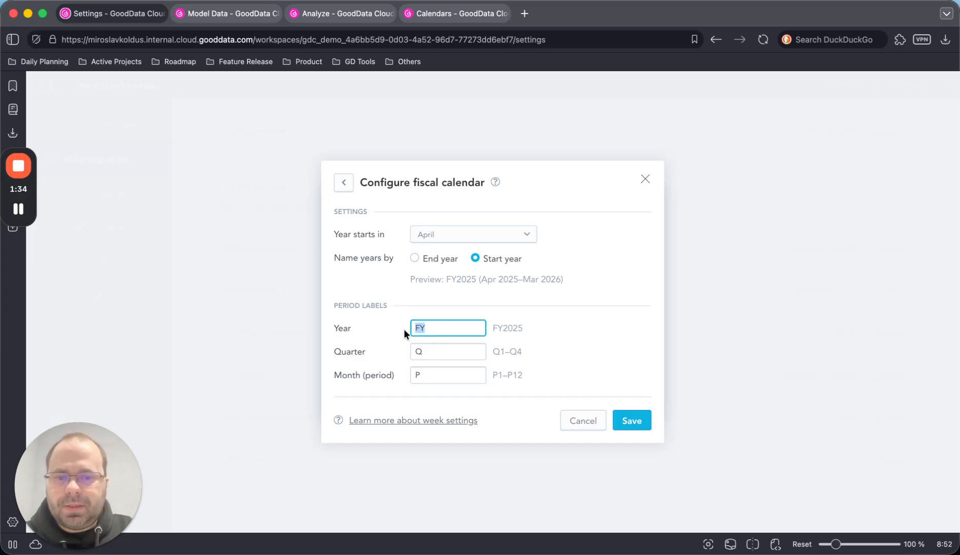
{"action": "key", "text": "BackSpace"}
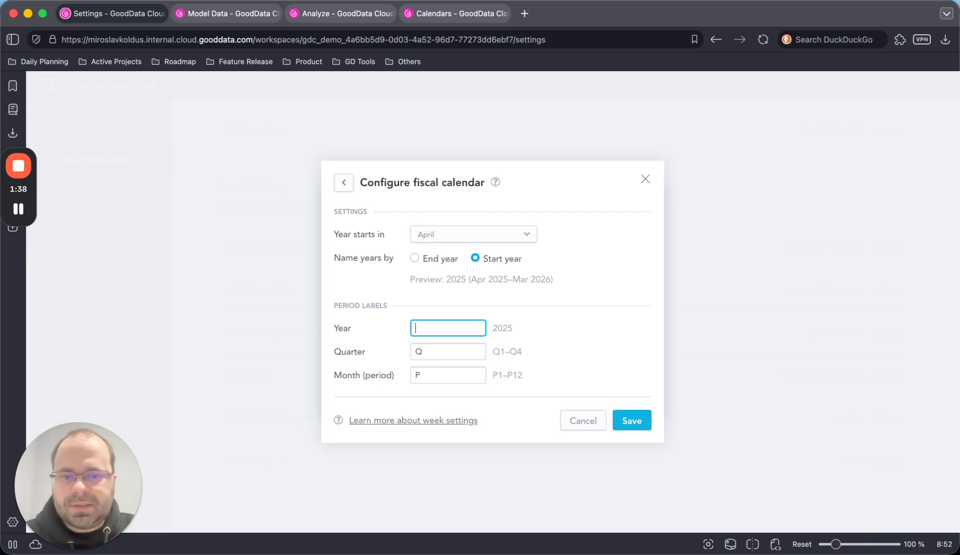
{"action": "type", "text": "FY"}
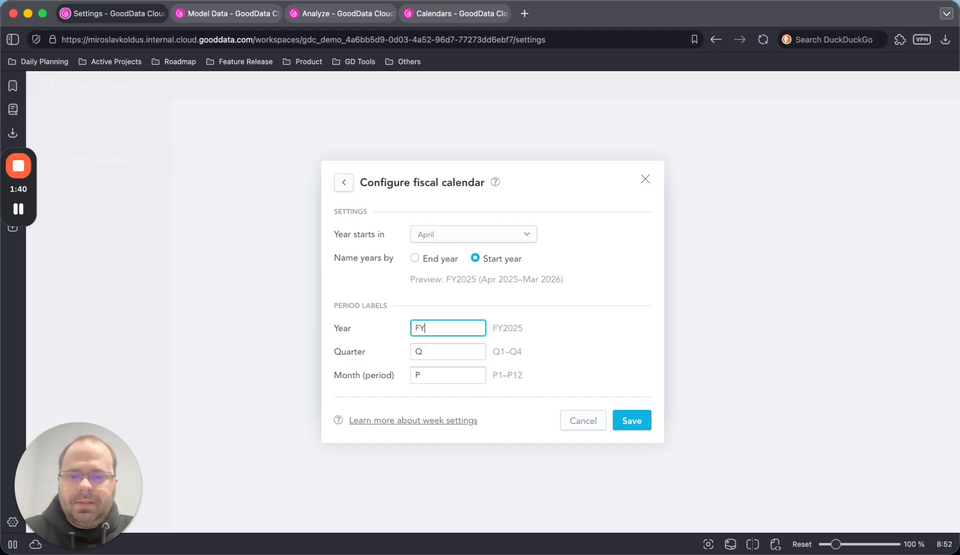
{"action": "left_click", "coordinate": [426, 369]}
{"action": "double_click", "coordinate": [417, 375]}
{"action": "type", "text": "M"}
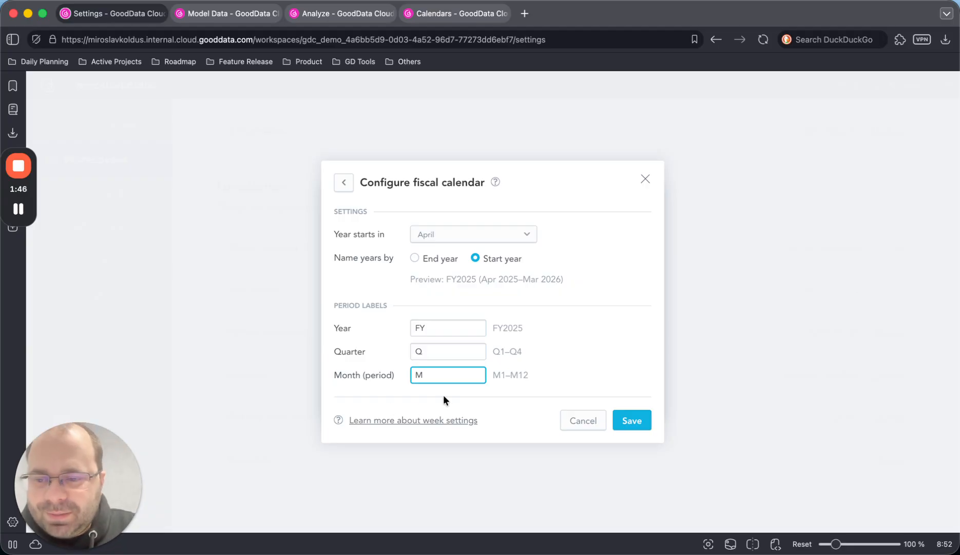
- Save the fiscal calendar, apply the workspace's calendar settings and dismiss the data model prompt
{"action": "left_click", "coordinate": [625, 415]}
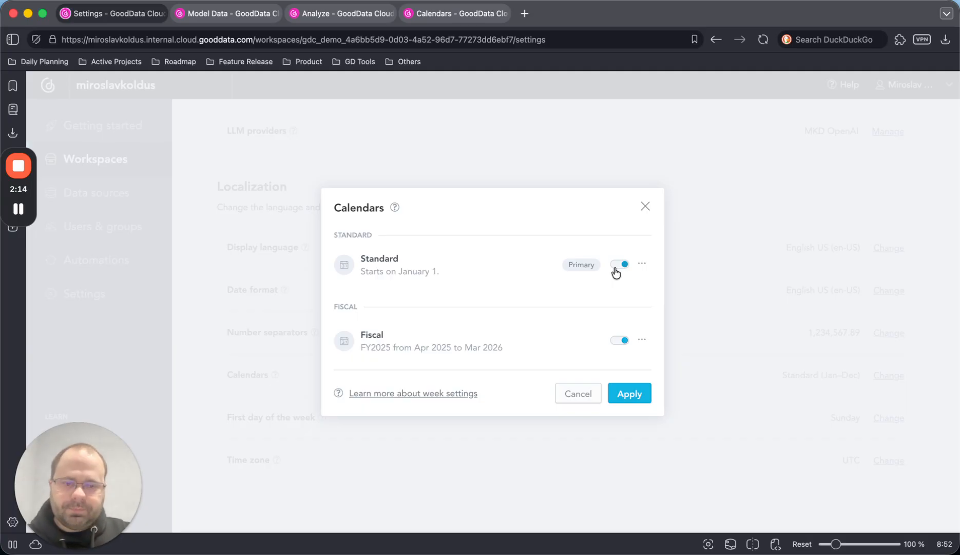
{"action": "left_click", "coordinate": [623, 400]}
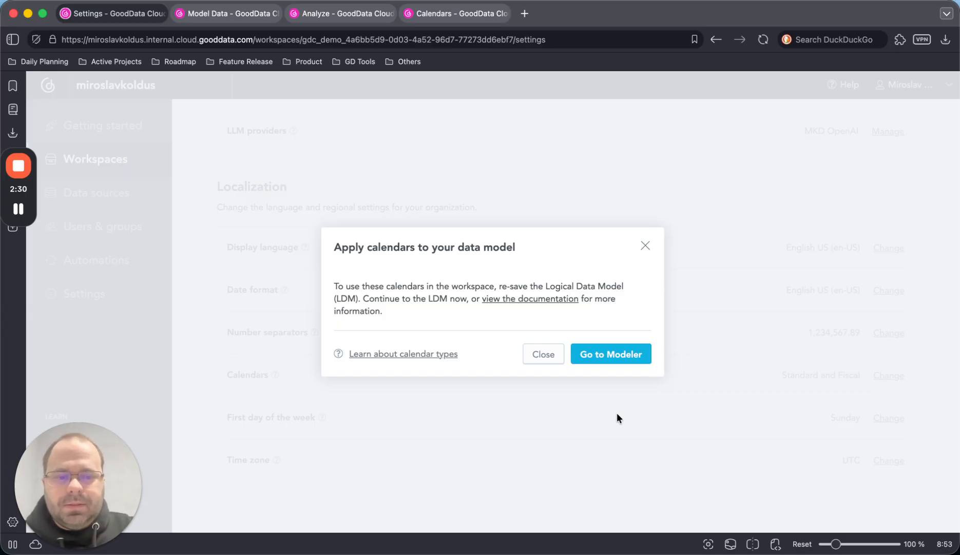
{"action": "left_click", "coordinate": [537, 356]}
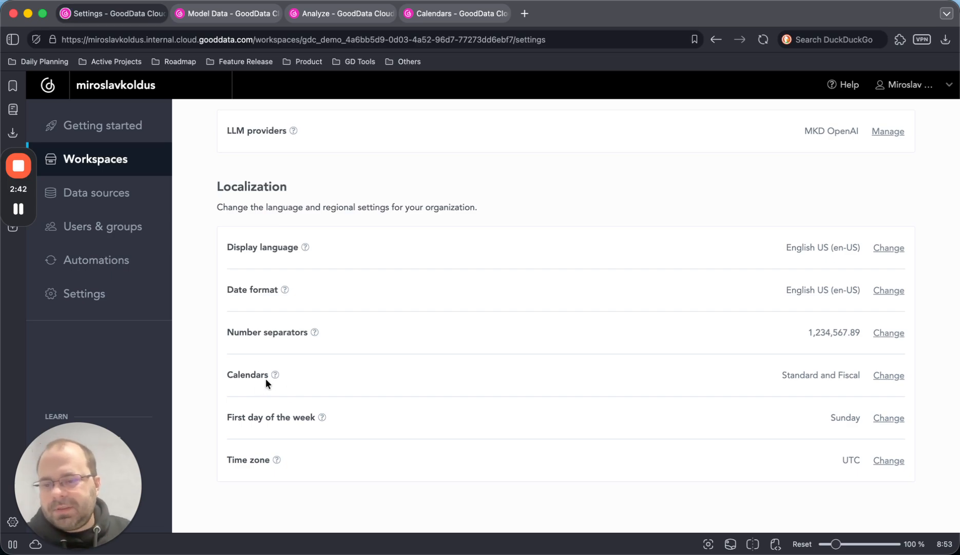
- Look at the organization-level calendar configuration under Localization and close it without changes
{"action": "left_click", "coordinate": [112, 295]}
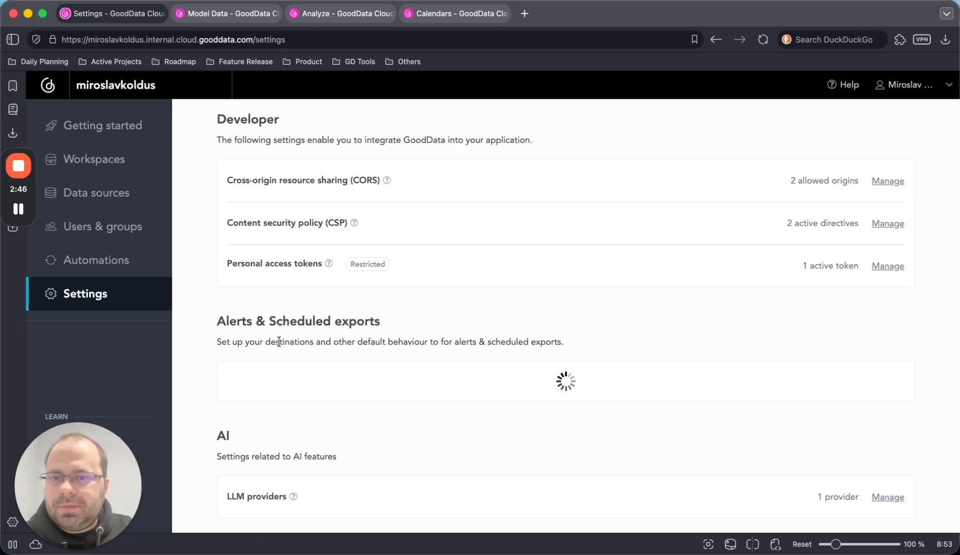
{"action": "scroll", "coordinate": [276, 348], "scroll_direction": "down", "scroll_amount": 4}
{"action": "scroll", "coordinate": [275, 348], "scroll_direction": "down", "scroll_amount": 5}
{"action": "scroll", "coordinate": [272, 347], "scroll_direction": "up", "scroll_amount": 10}
{"action": "scroll", "coordinate": [267, 345], "scroll_direction": "up", "scroll_amount": 8}
{"action": "scroll", "coordinate": [267, 346], "scroll_direction": "down", "scroll_amount": 2}
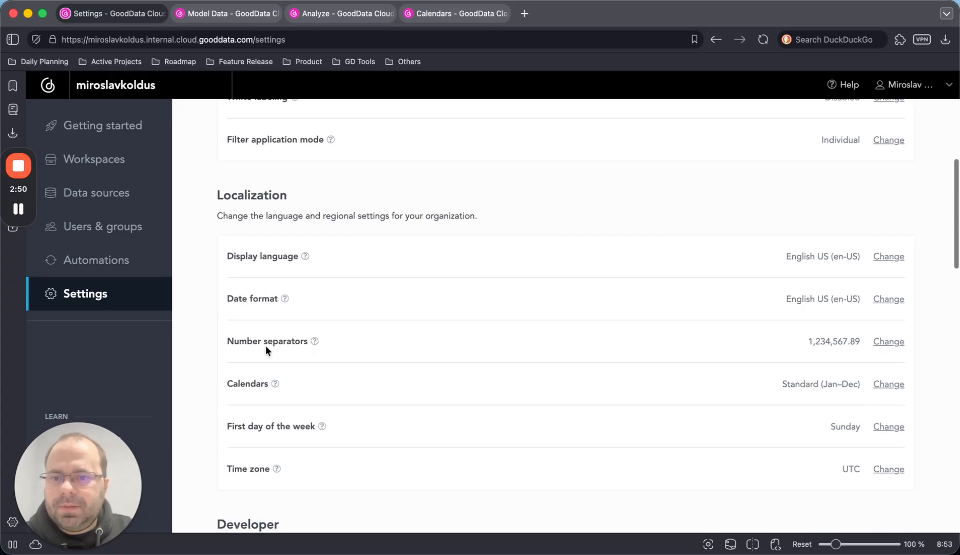
{"action": "left_click", "coordinate": [889, 385]}
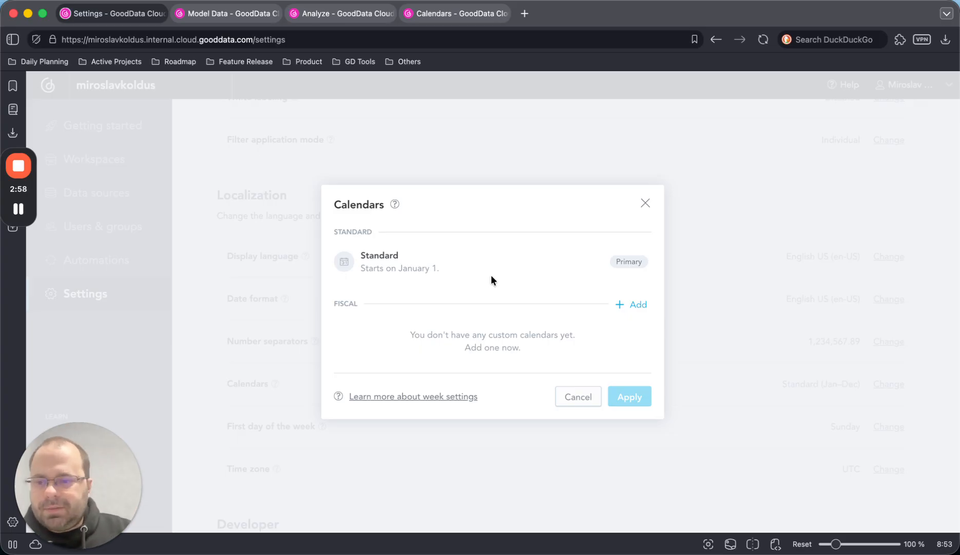
{"action": "left_click", "coordinate": [594, 394]}
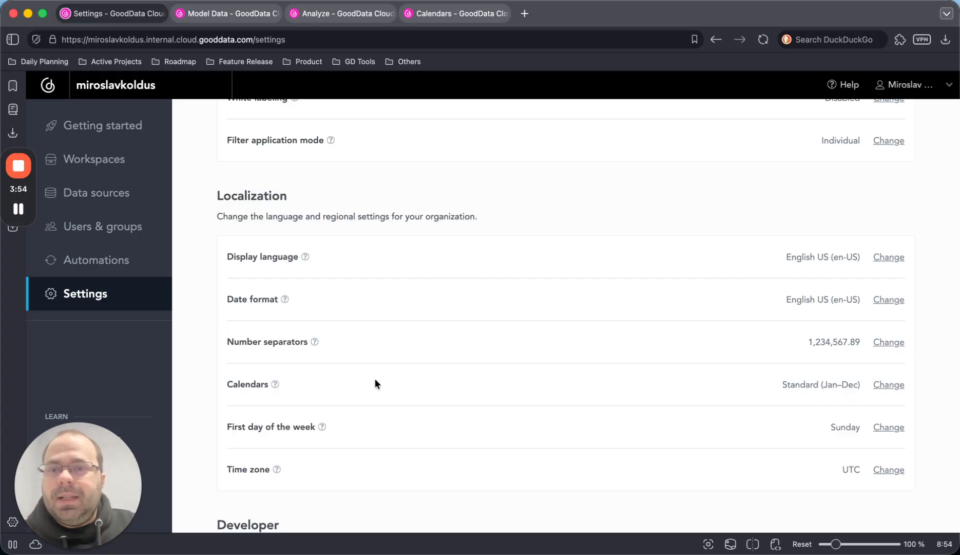
- Go to the Calendar workspace's logical data model and view the date granularities in the Invoice date details
{"action": "left_click", "coordinate": [220, 14]}
{"action": "mouse_move", "coordinate": [265, 246]}
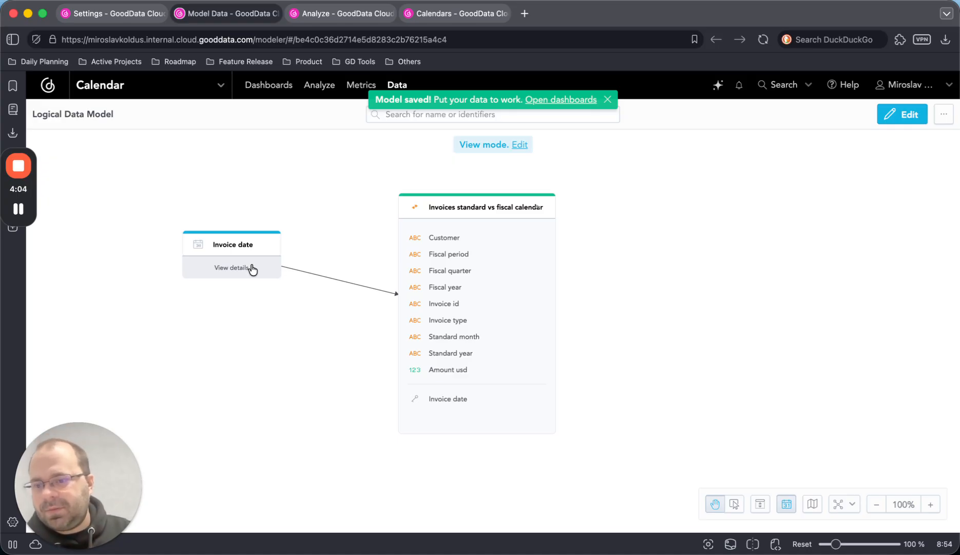
{"action": "left_click", "coordinate": [252, 268]}
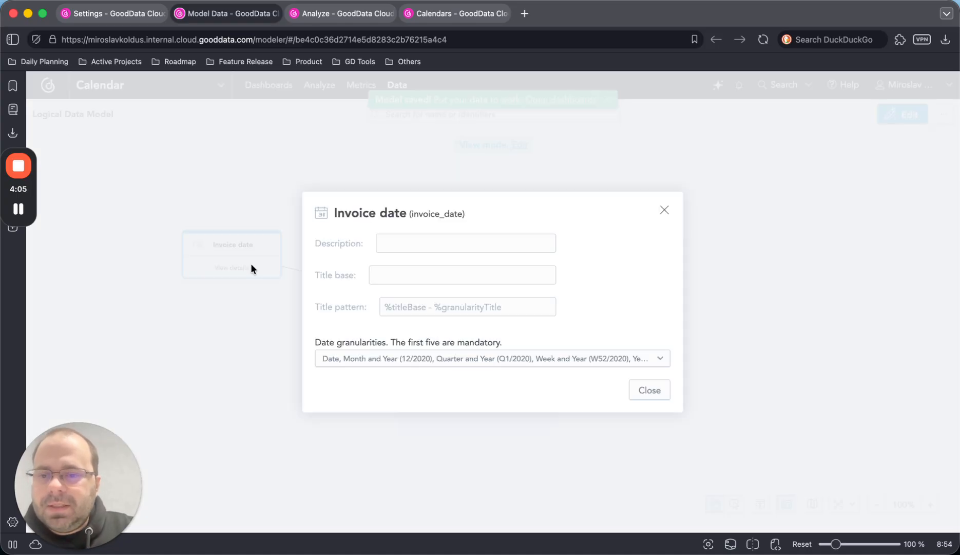
{"action": "left_click", "coordinate": [365, 359]}
{"action": "left_click", "coordinate": [650, 390]}
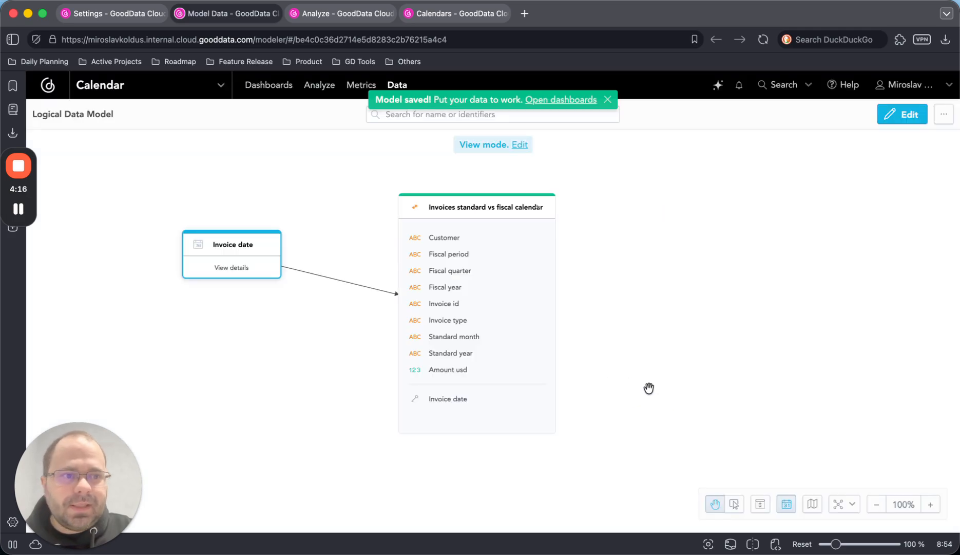
- Edit the model to enable the Fiscal Month, Fiscal Quarter and Fiscal Year granularities for Invoice date
{"action": "left_click", "coordinate": [903, 114]}
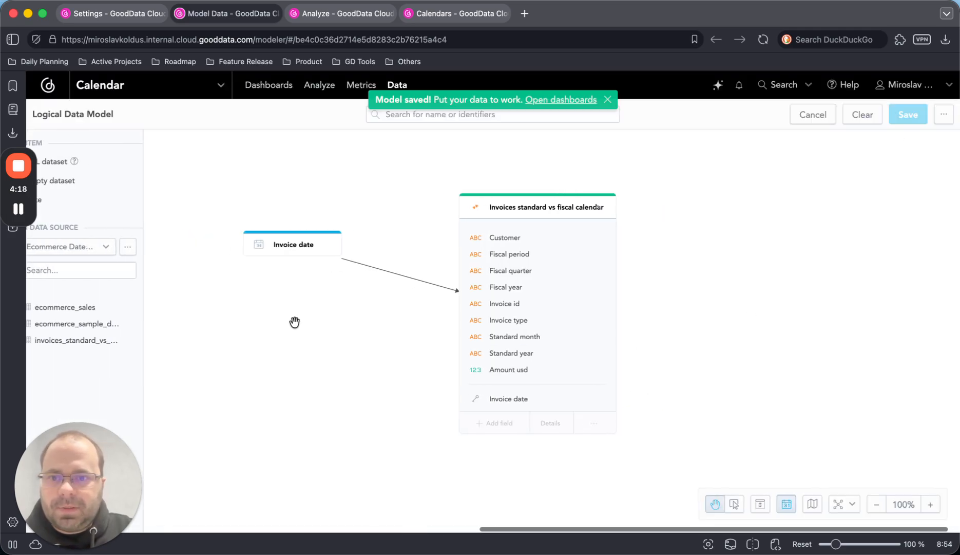
{"action": "left_click", "coordinate": [311, 257]}
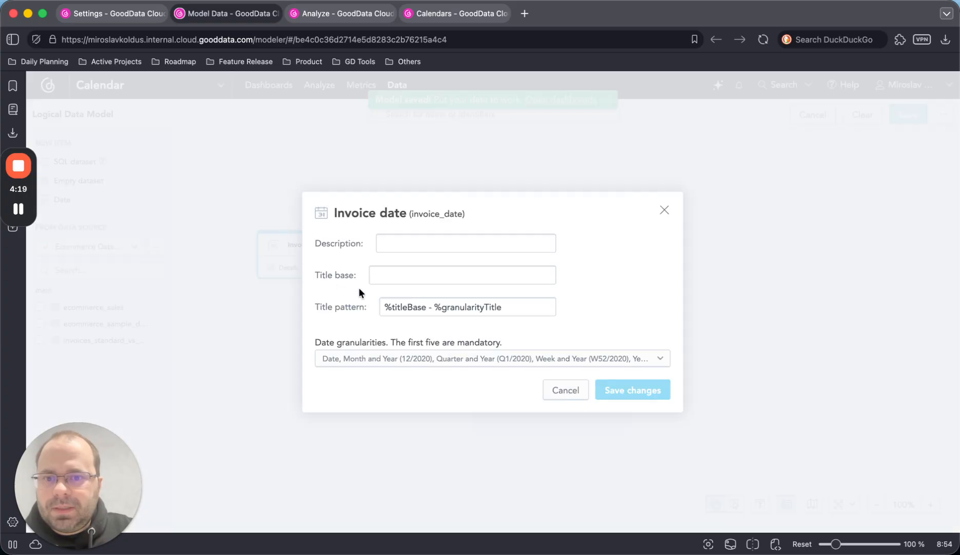
{"action": "left_click", "coordinate": [473, 359]}
{"action": "scroll", "coordinate": [440, 426], "scroll_direction": "down", "scroll_amount": 2}
{"action": "scroll", "coordinate": [440, 426], "scroll_direction": "down", "scroll_amount": 1}
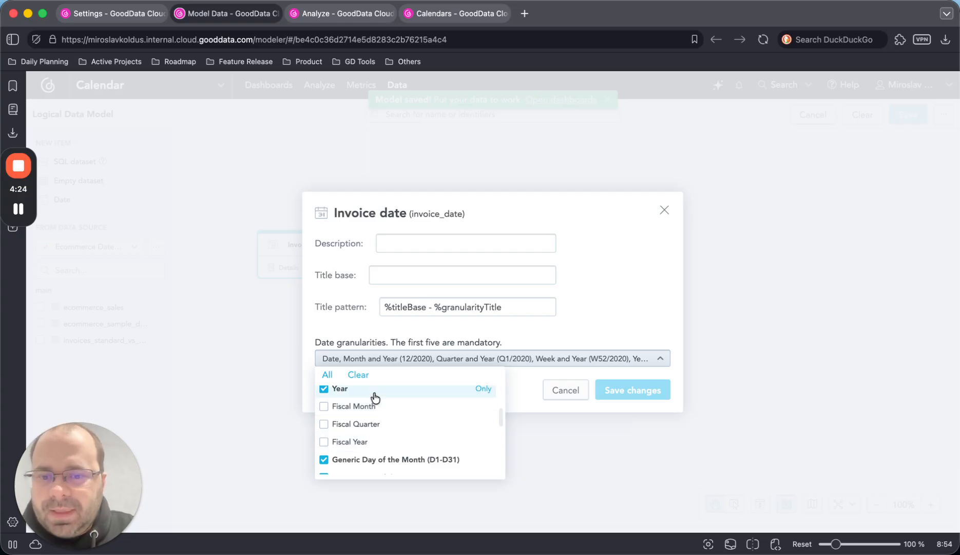
{"action": "scroll", "coordinate": [377, 426], "scroll_direction": "down", "scroll_amount": 1}
{"action": "scroll", "coordinate": [377, 425], "scroll_direction": "down", "scroll_amount": 3}
{"action": "scroll", "coordinate": [377, 425], "scroll_direction": "up", "scroll_amount": 5}
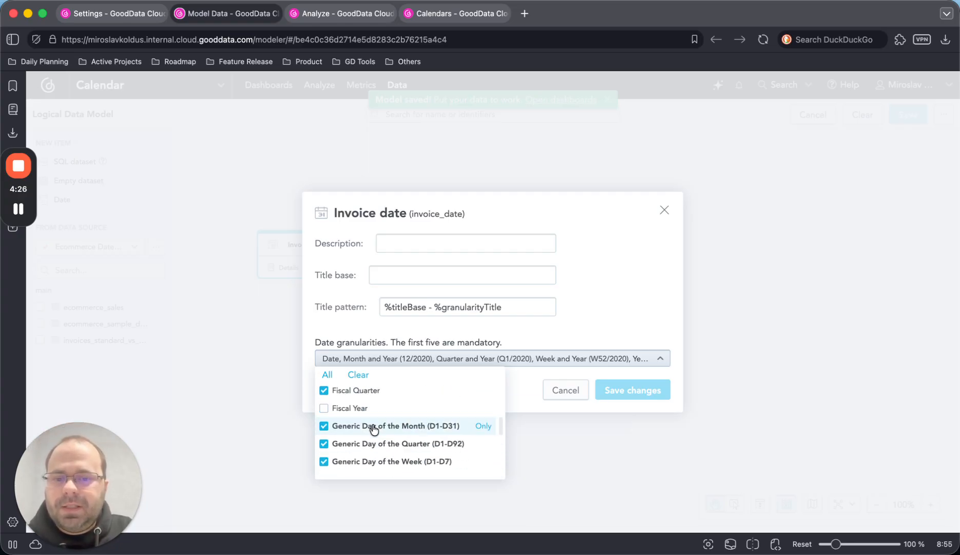
{"action": "scroll", "coordinate": [373, 427], "scroll_direction": "down", "scroll_amount": 1}
{"action": "left_click", "coordinate": [374, 405]}
{"action": "left_click", "coordinate": [373, 422]}
{"action": "left_click", "coordinate": [374, 439]}
{"action": "left_click", "coordinate": [621, 393]}
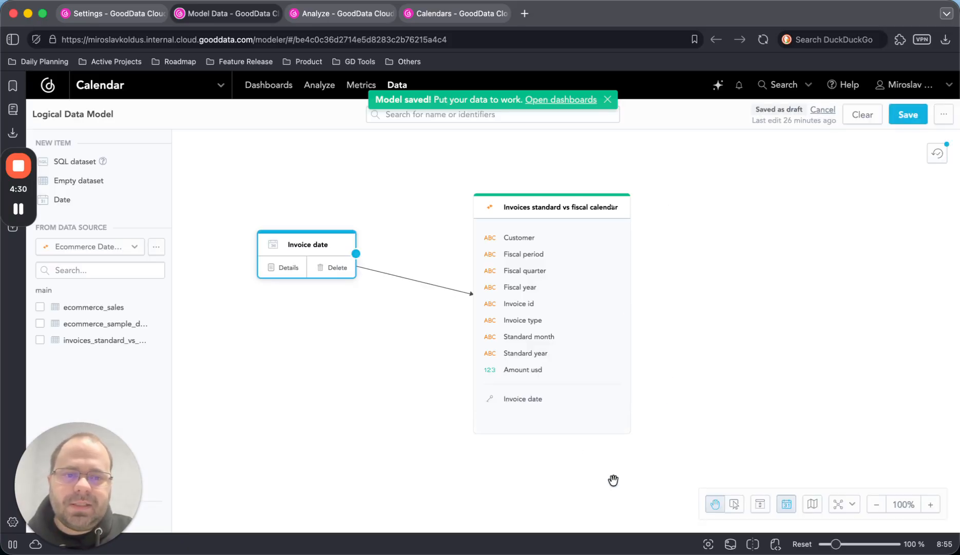
- Save the edited logical data model and dismiss the notification
{"action": "left_click", "coordinate": [904, 122]}
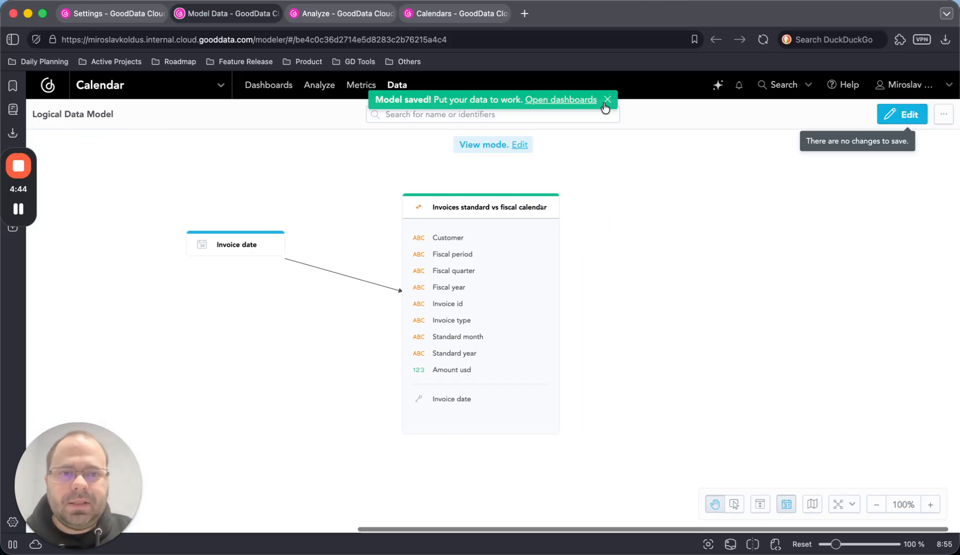
{"action": "left_click", "coordinate": [608, 99]}
{"action": "scroll", "coordinate": [736, 206], "scroll_direction": "left", "scroll_amount": 1}
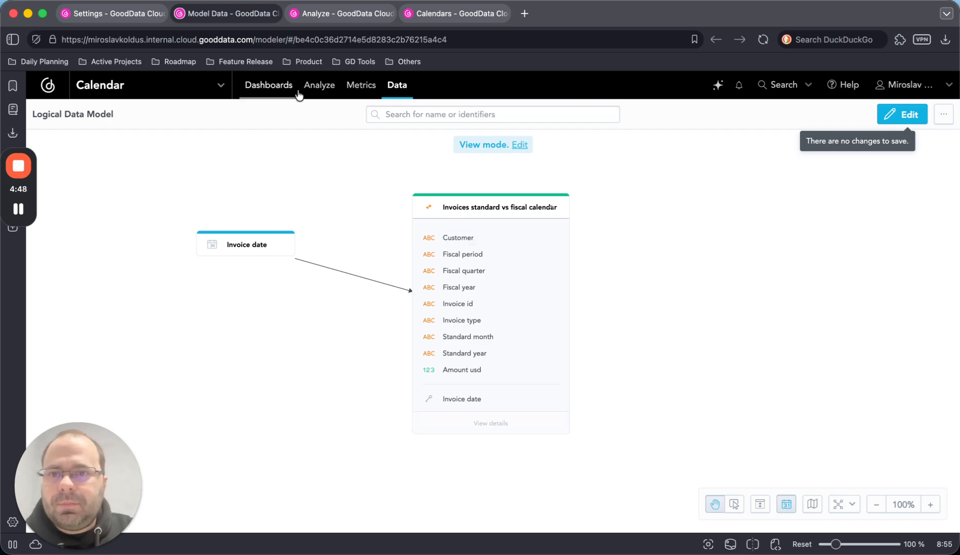
- Go to the Calendars dashboard and examine the monthly amounts in the Income table and bar chart
{"action": "left_click", "coordinate": [439, 15]}
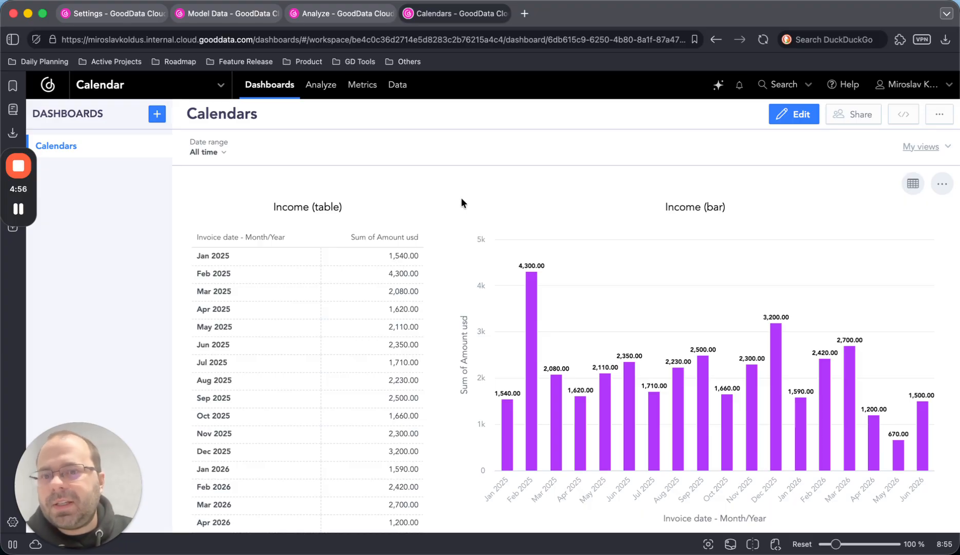
{"action": "scroll", "coordinate": [491, 246], "scroll_direction": "down", "scroll_amount": 2}
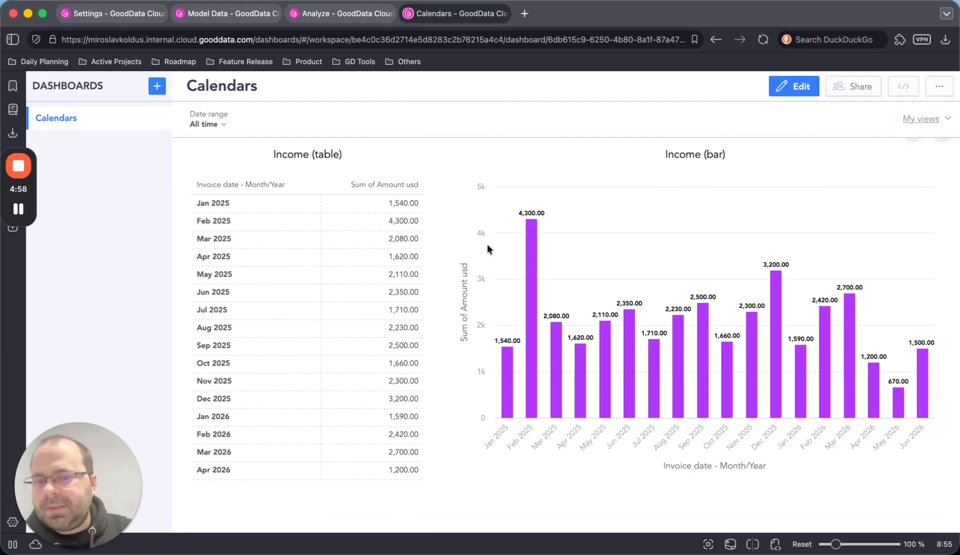
{"action": "scroll", "coordinate": [486, 243], "scroll_direction": "up", "scroll_amount": 1}
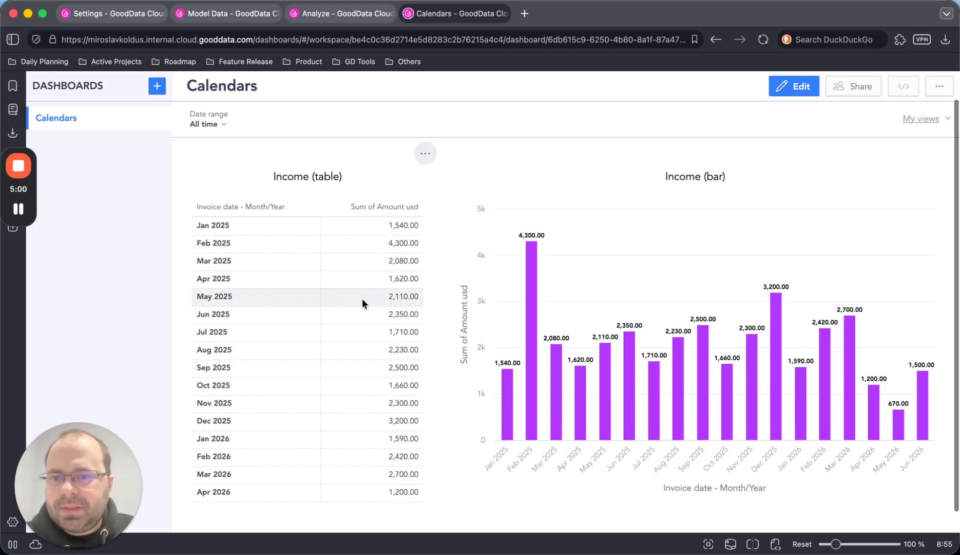
{"action": "scroll", "coordinate": [362, 297], "scroll_direction": "down", "scroll_amount": 1}
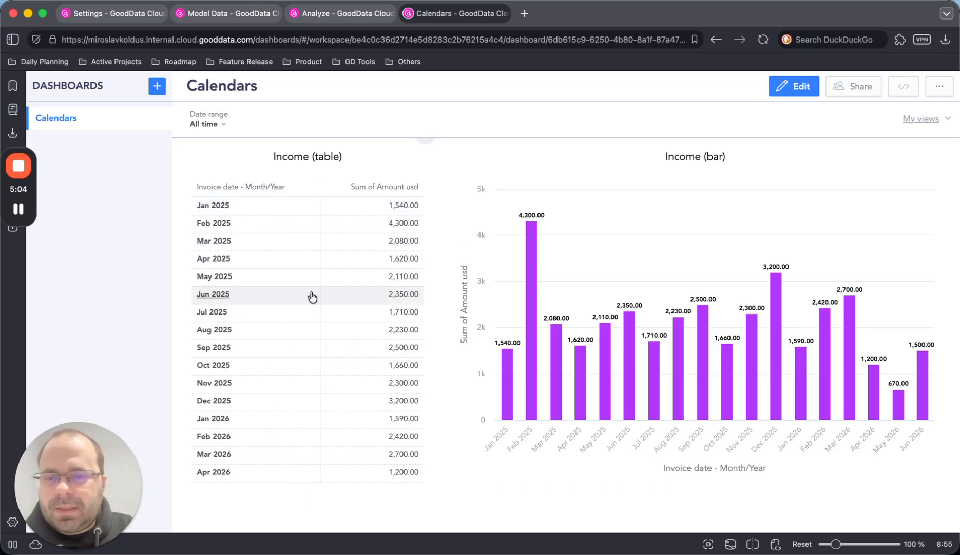
{"action": "scroll", "coordinate": [230, 446], "scroll_direction": "down", "scroll_amount": 1}
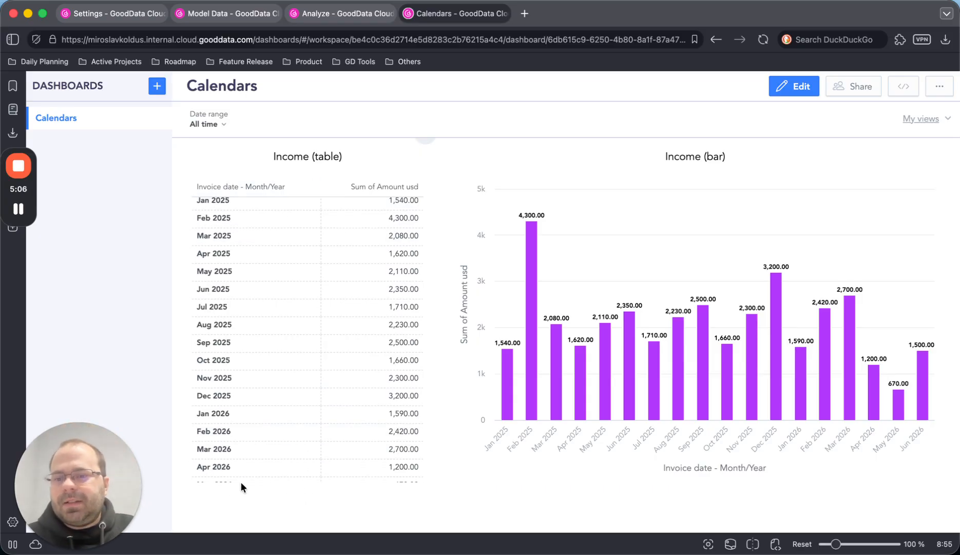
{"action": "scroll", "coordinate": [248, 470], "scroll_direction": "down", "scroll_amount": 3}
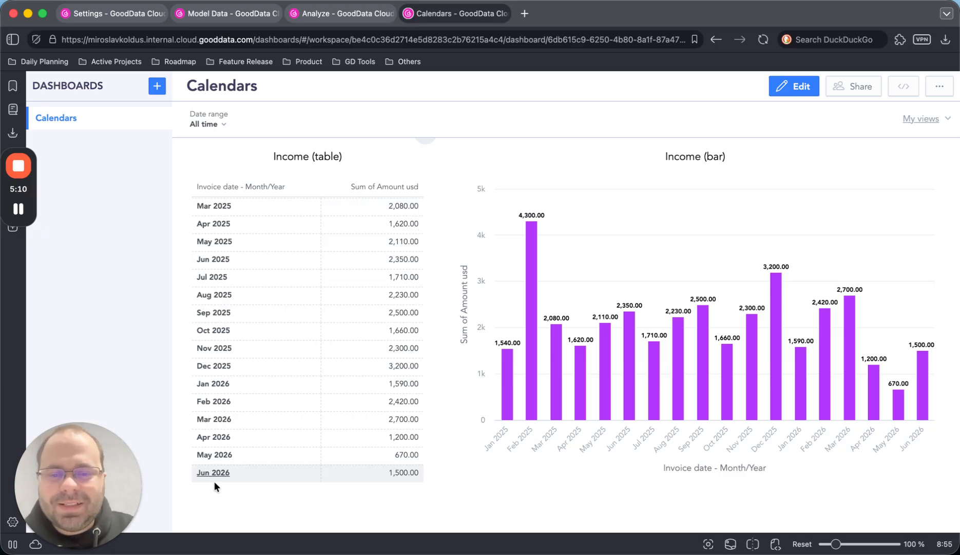
{"action": "scroll", "coordinate": [294, 400], "scroll_direction": "up", "scroll_amount": 3}
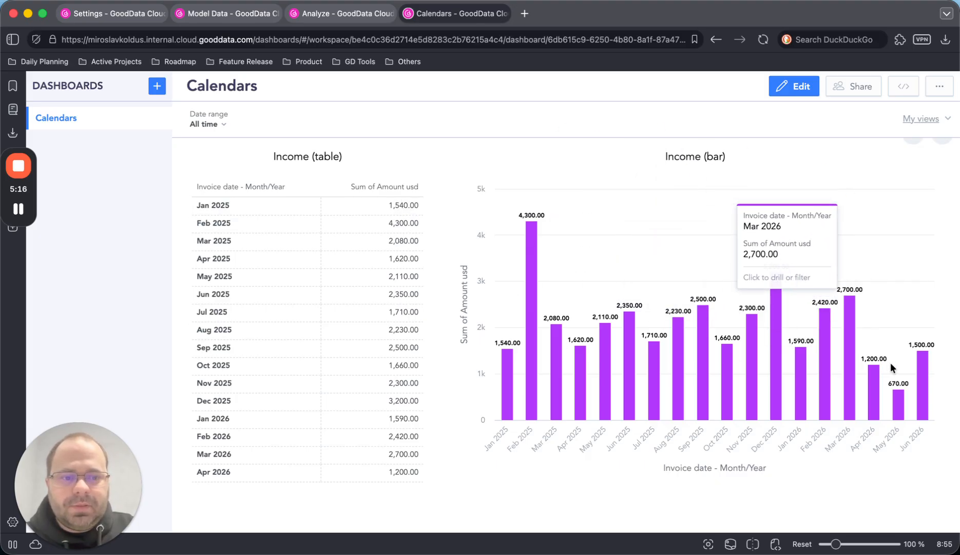
{"action": "scroll", "coordinate": [359, 272], "scroll_direction": "up", "scroll_amount": 2}
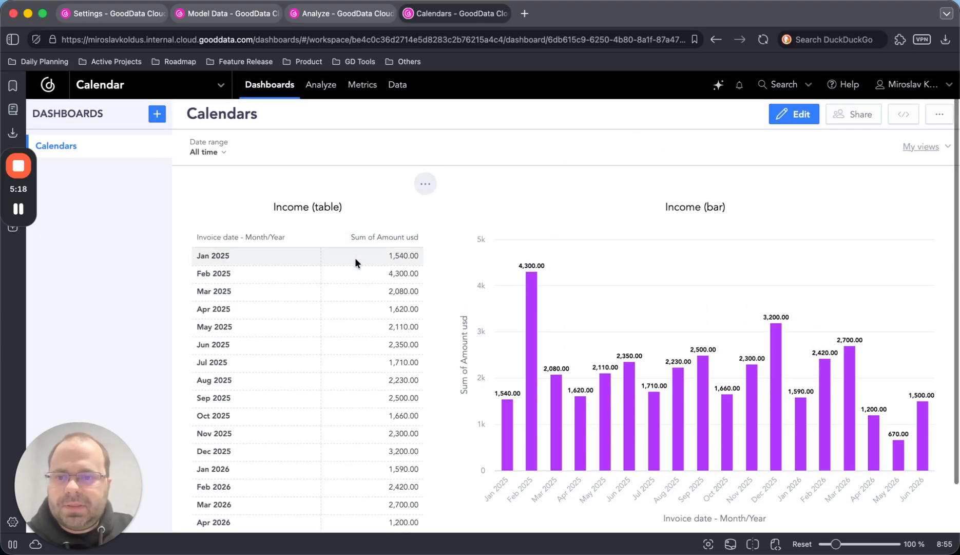
- Filter the Calendars dashboard's date range to the standard This year period
{"action": "left_click", "coordinate": [203, 148]}
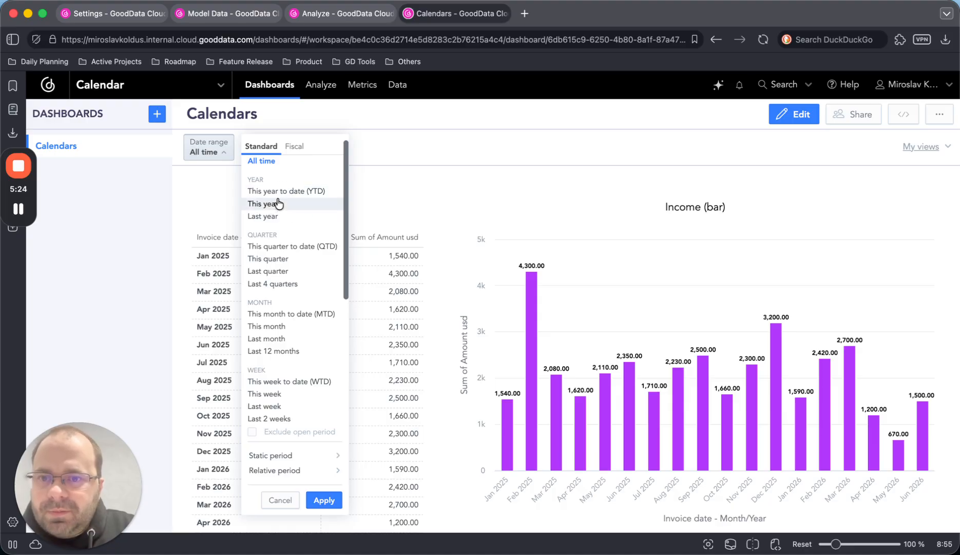
{"action": "left_click", "coordinate": [270, 204]}
{"action": "left_click", "coordinate": [324, 500]}
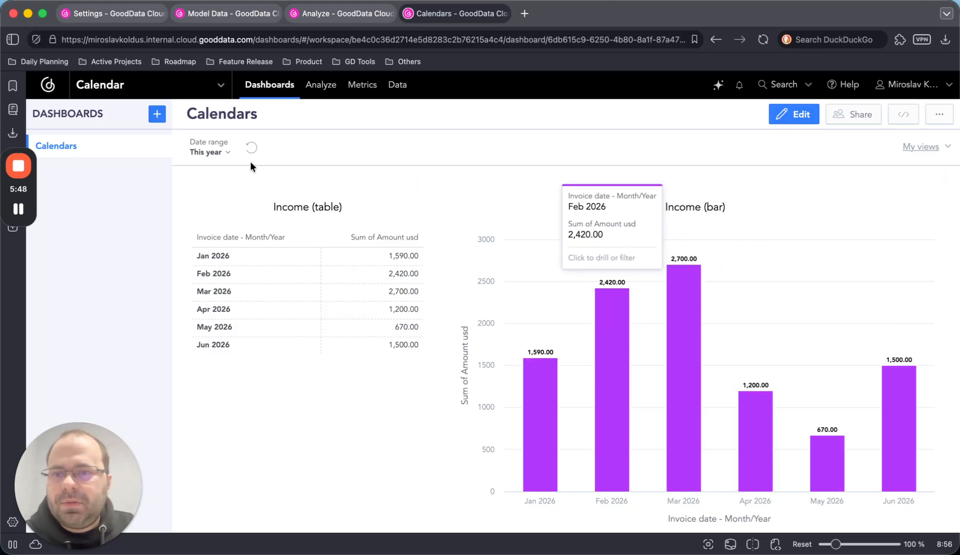
- Set the dashboard's date range to the standard This year to date (YTD) period
{"action": "left_click", "coordinate": [228, 153]}
{"action": "left_click", "coordinate": [285, 190]}
{"action": "left_click", "coordinate": [325, 500]}
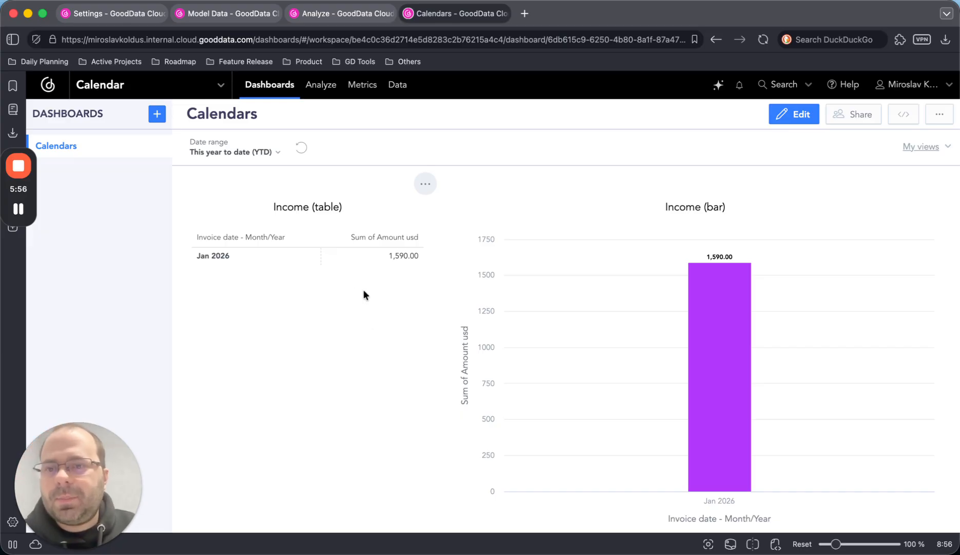
- Examine the fiscal presets of the dashboard's date range filter and compare them with the standard ones
{"action": "left_click", "coordinate": [274, 154]}
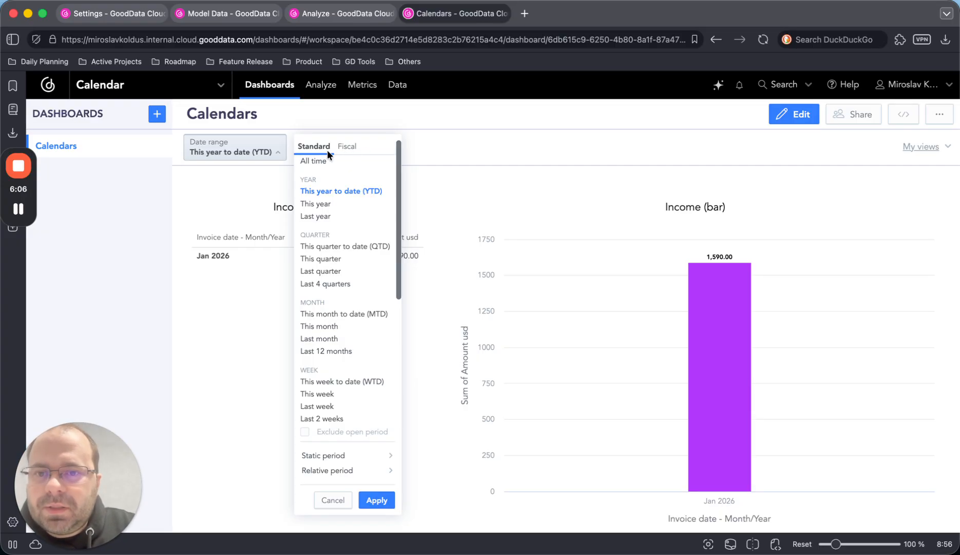
{"action": "left_click", "coordinate": [344, 150]}
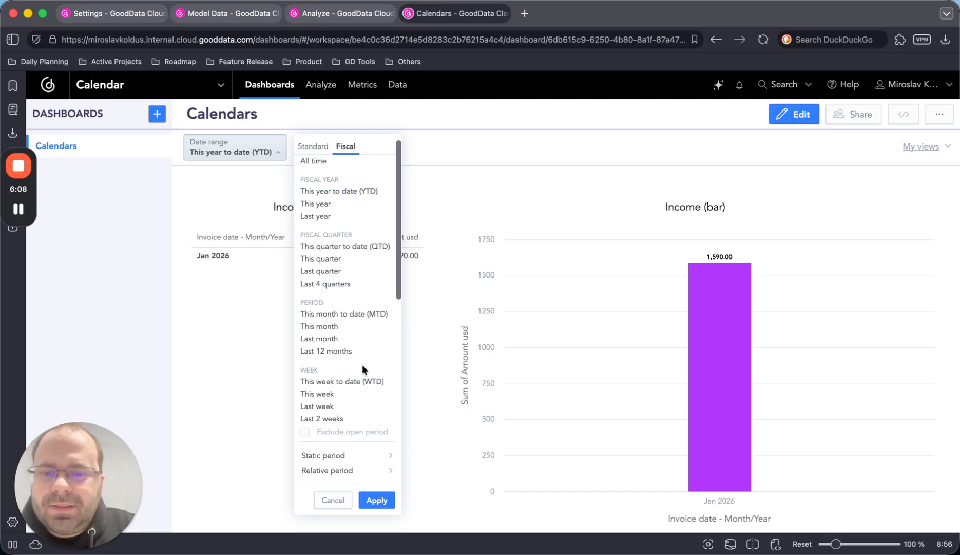
{"action": "scroll", "coordinate": [336, 273], "scroll_direction": "down", "scroll_amount": 5}
{"action": "scroll", "coordinate": [336, 268], "scroll_direction": "up", "scroll_amount": 5}
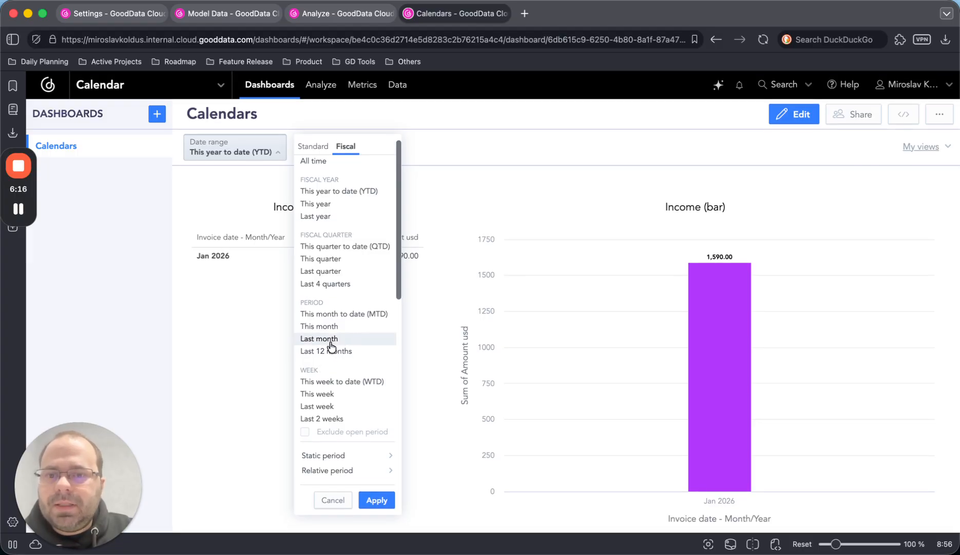
{"action": "scroll", "coordinate": [332, 346], "scroll_direction": "down", "scroll_amount": 4}
{"action": "scroll", "coordinate": [338, 216], "scroll_direction": "up", "scroll_amount": 4}
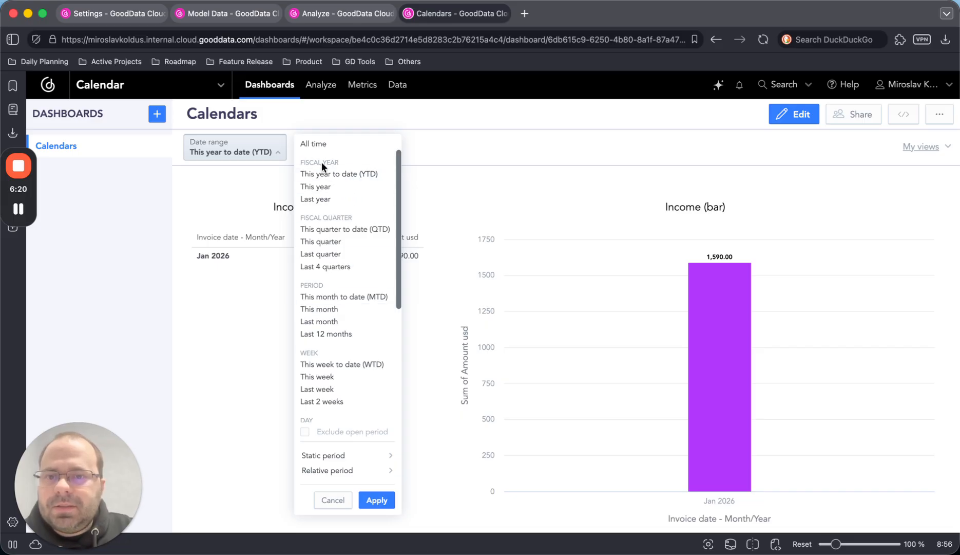
{"action": "scroll", "coordinate": [341, 165], "scroll_direction": "up", "scroll_amount": 1}
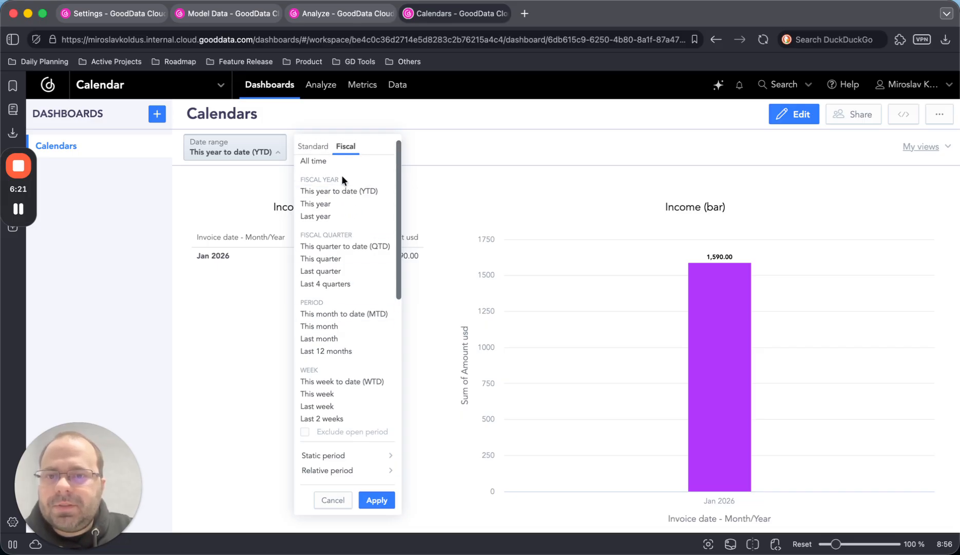
{"action": "left_click", "coordinate": [318, 150]}
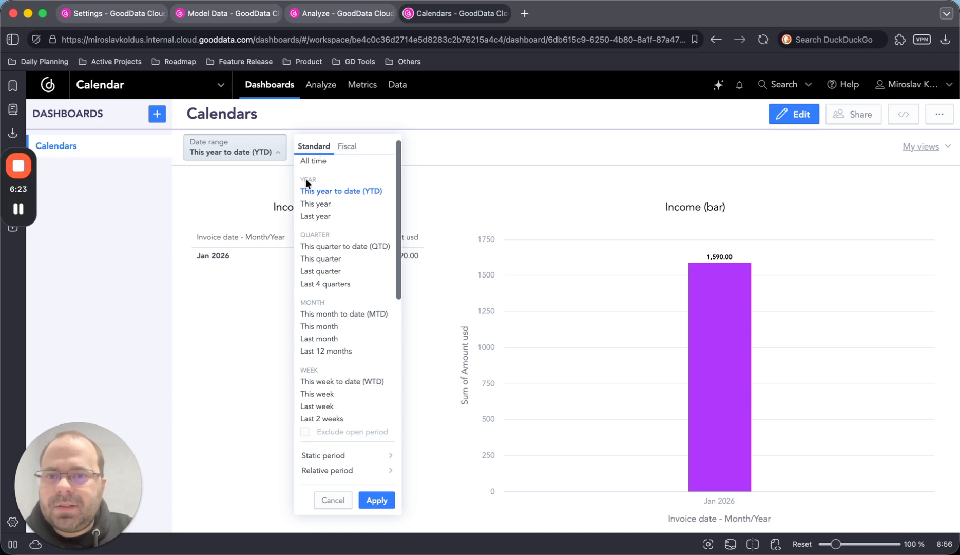
{"action": "left_click", "coordinate": [342, 152]}
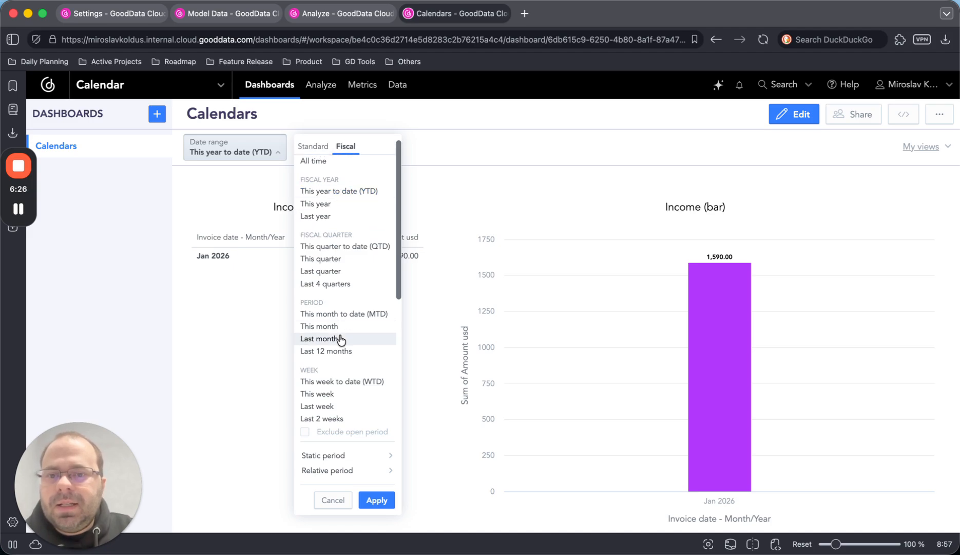
{"action": "scroll", "coordinate": [337, 335], "scroll_direction": "down", "scroll_amount": 3}
{"action": "scroll", "coordinate": [337, 337], "scroll_direction": "down", "scroll_amount": 2}
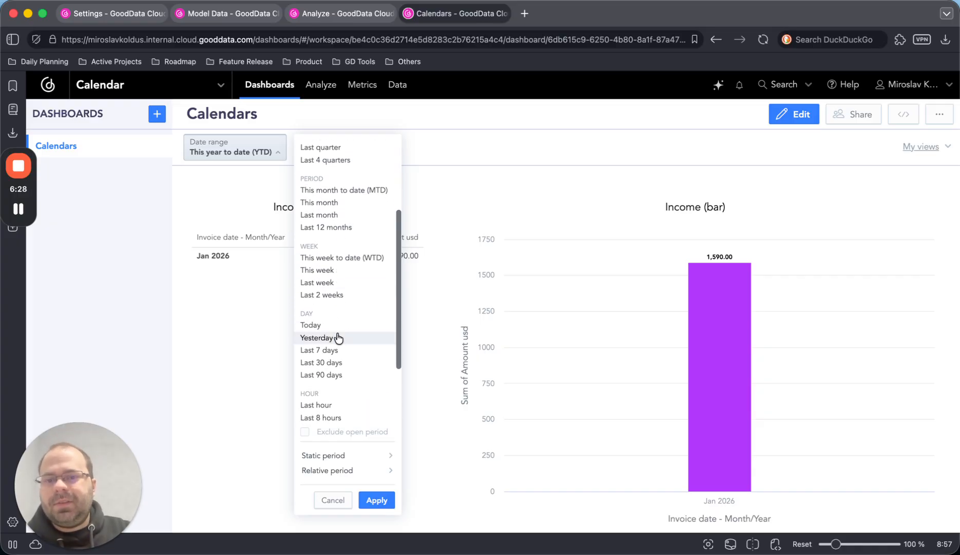
{"action": "scroll", "coordinate": [339, 340], "scroll_direction": "down", "scroll_amount": 4}
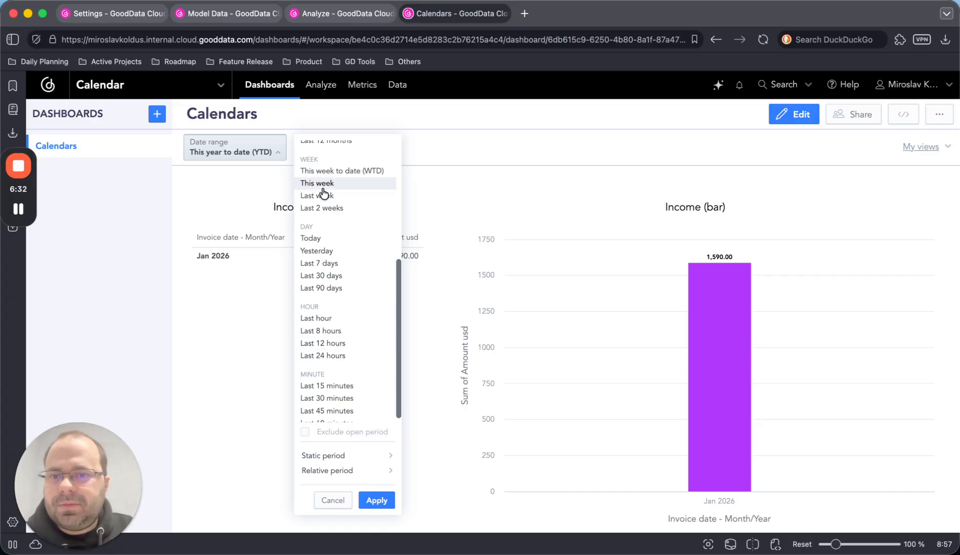
{"action": "scroll", "coordinate": [348, 349], "scroll_direction": "down", "scroll_amount": 1}
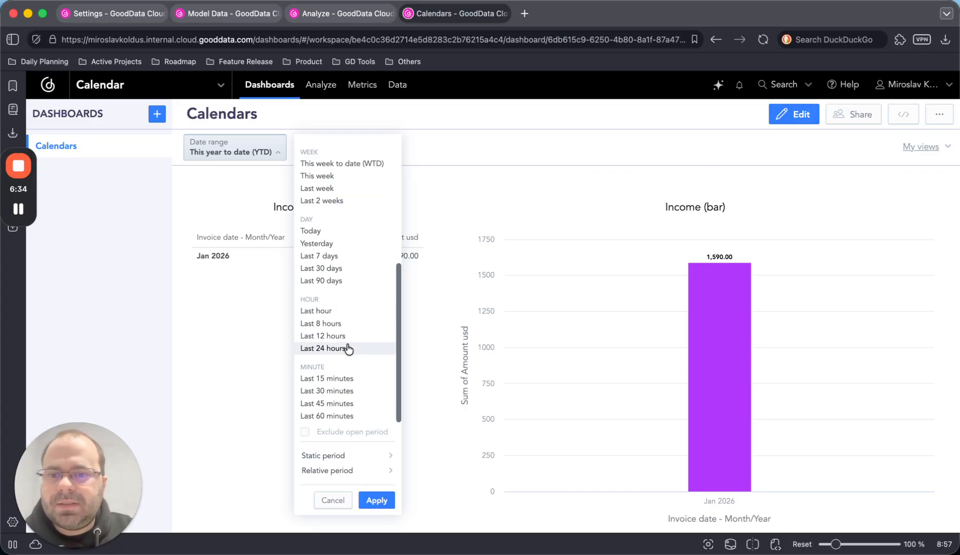
{"action": "scroll", "coordinate": [348, 349], "scroll_direction": "up", "scroll_amount": 6}
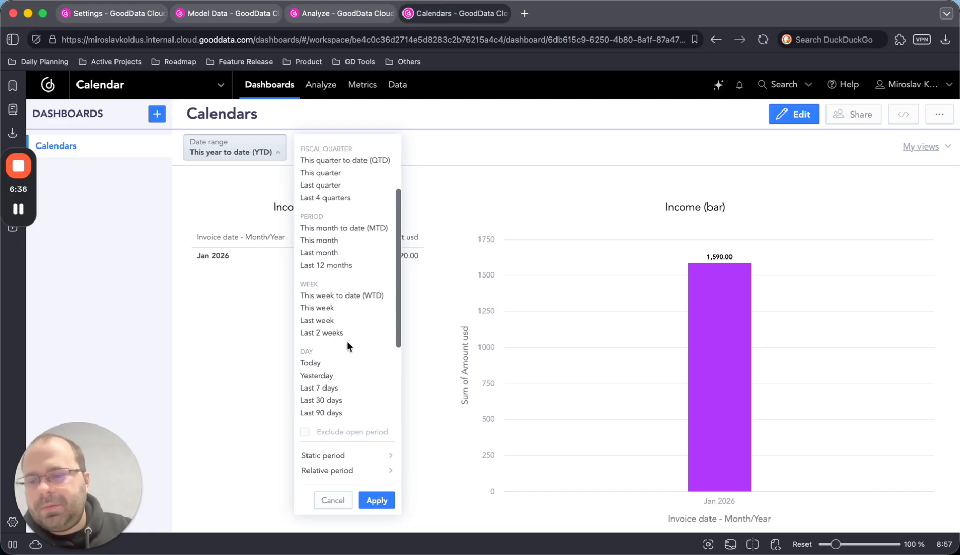
{"action": "scroll", "coordinate": [344, 340], "scroll_direction": "up", "scroll_amount": 4}
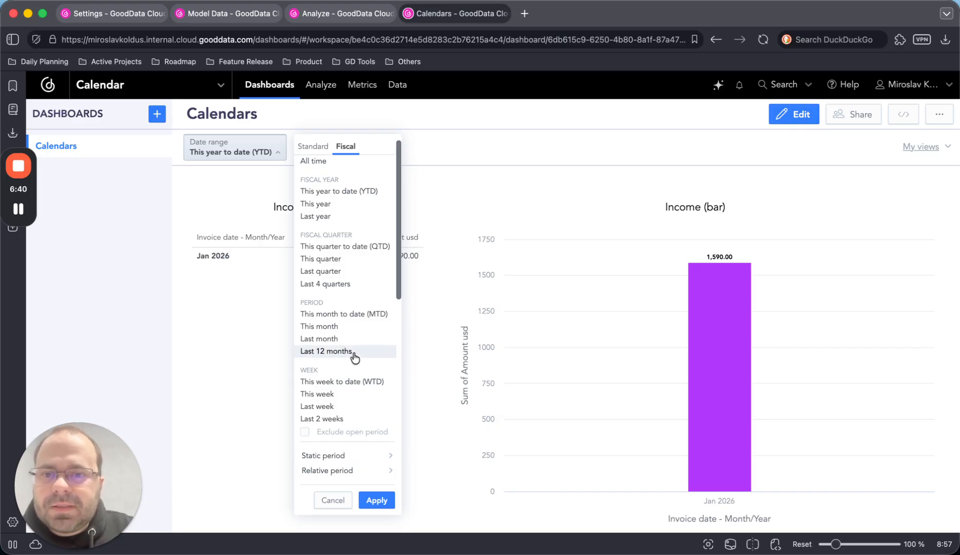
- Filter the dashboard by the fiscal This year period, followed by the fiscal This year to date (YTD) period
{"action": "left_click", "coordinate": [333, 205]}
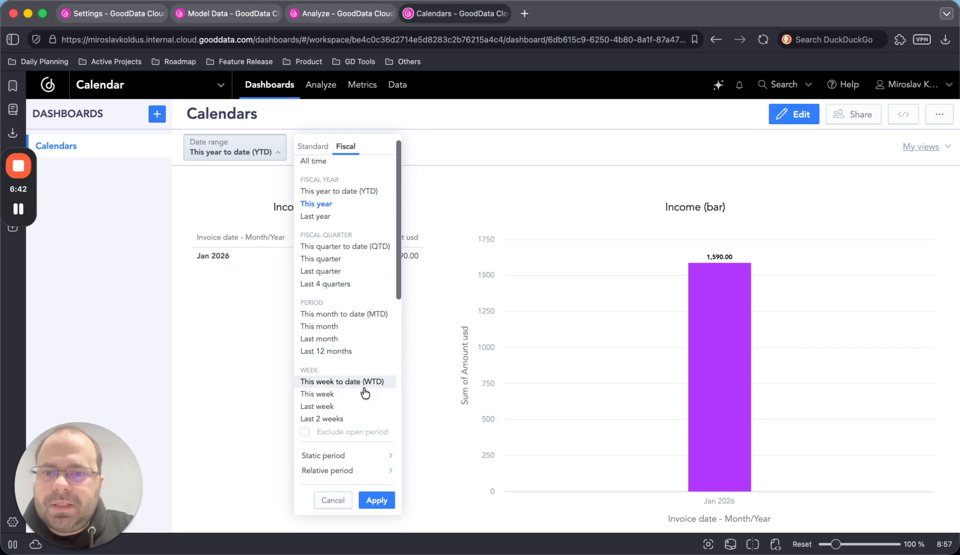
{"action": "left_click", "coordinate": [380, 498]}
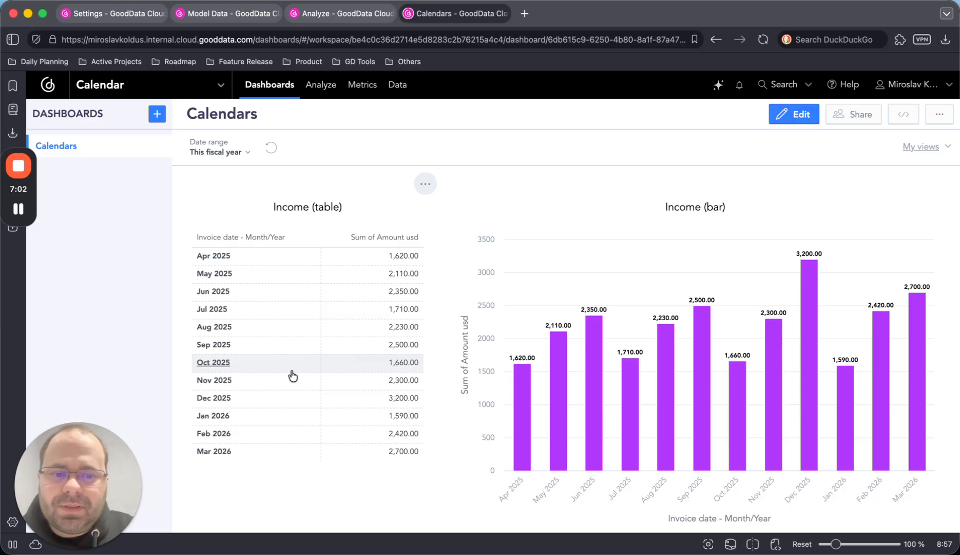
{"action": "left_click", "coordinate": [242, 150]}
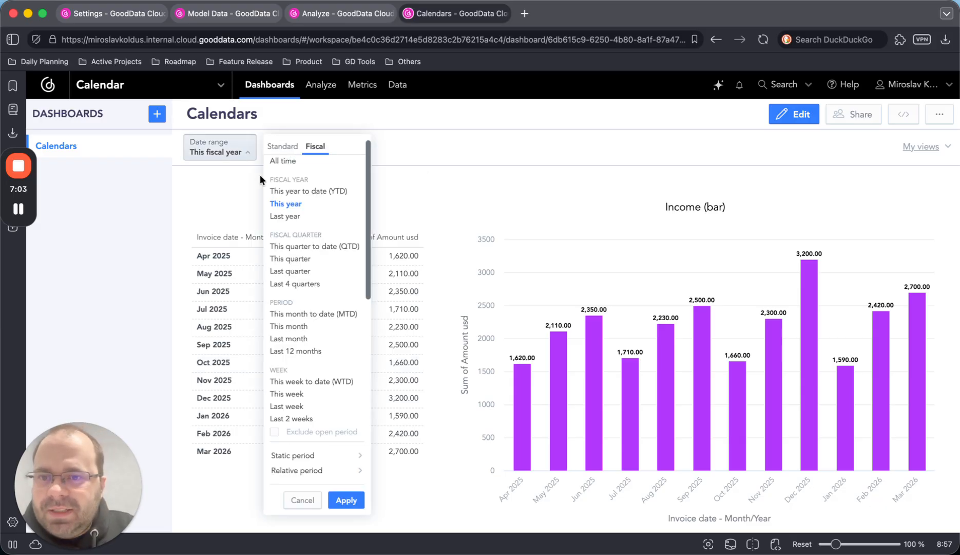
{"action": "left_click", "coordinate": [313, 192]}
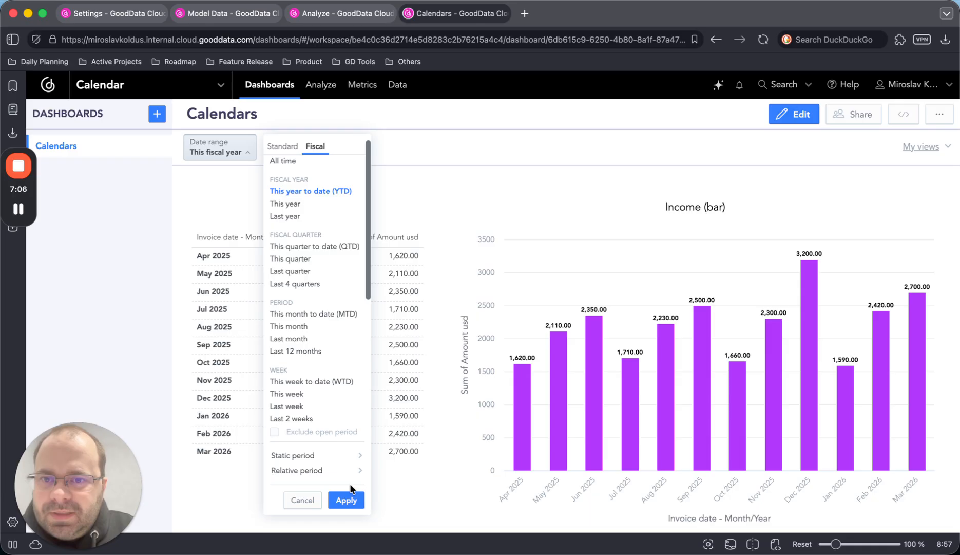
{"action": "left_click", "coordinate": [346, 500]}
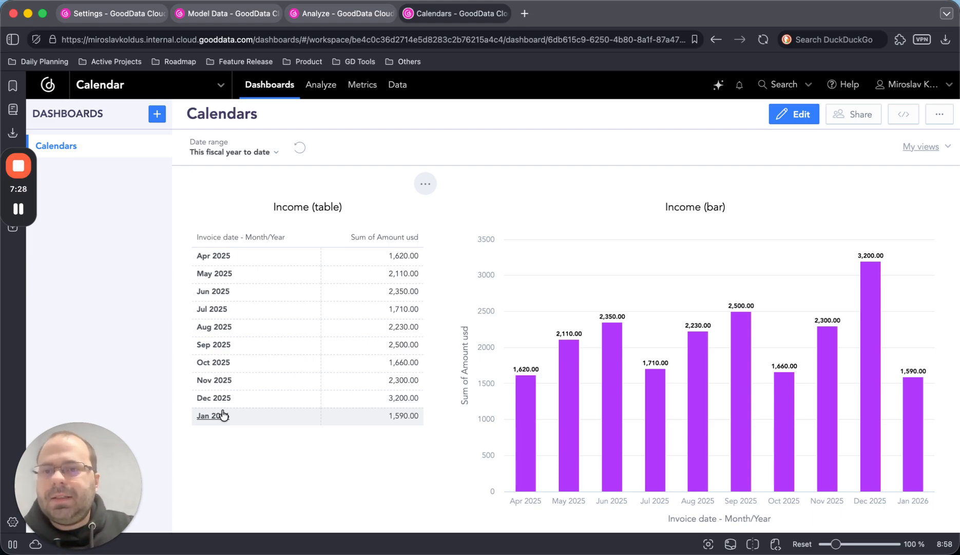
- Go to the Income (bar) visualization in Analyze and look through the period options of its Invoice date filter
{"action": "left_click", "coordinate": [312, 21]}
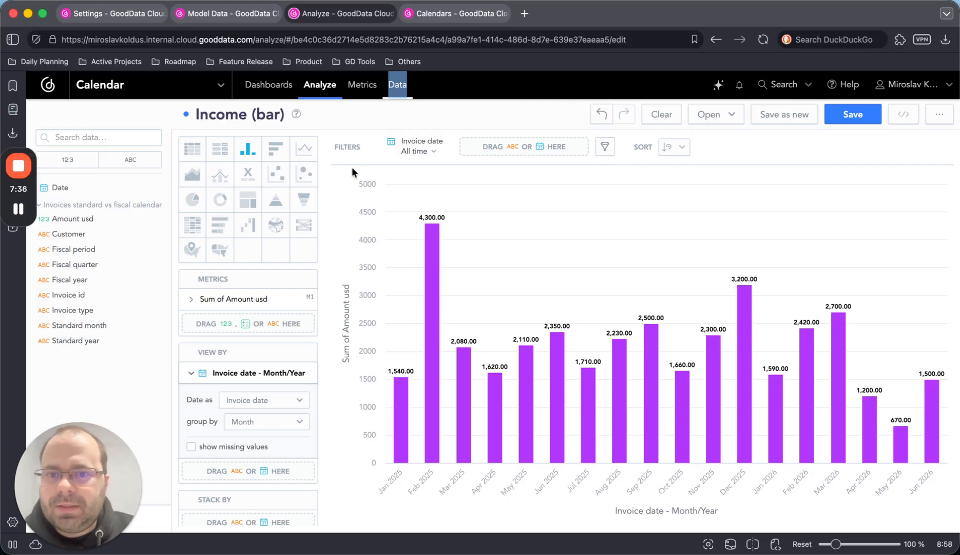
{"action": "left_click", "coordinate": [414, 150]}
{"action": "left_click", "coordinate": [437, 303]}
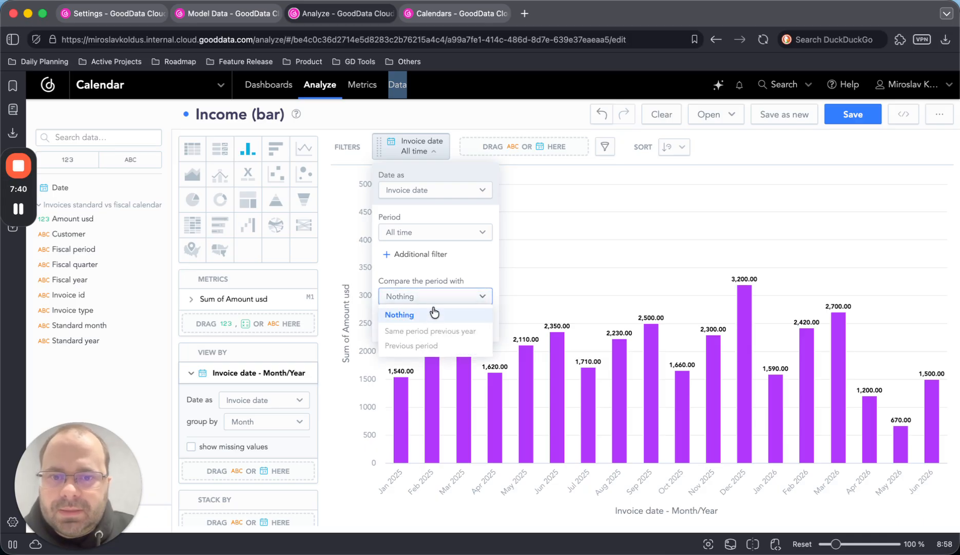
{"action": "left_click", "coordinate": [435, 315]}
{"action": "left_click", "coordinate": [437, 231]}
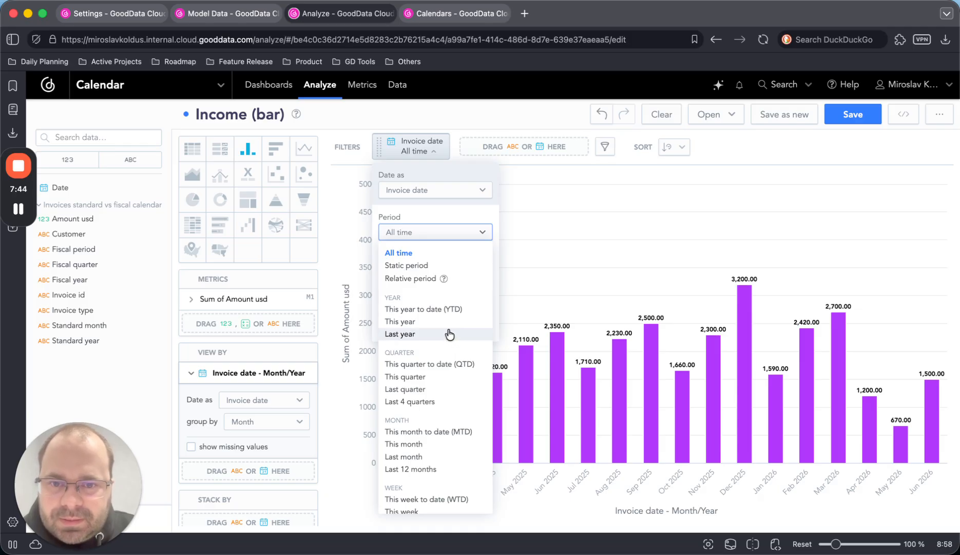
{"action": "scroll", "coordinate": [444, 333], "scroll_direction": "down", "scroll_amount": 1}
{"action": "scroll", "coordinate": [444, 333], "scroll_direction": "down", "scroll_amount": 2}
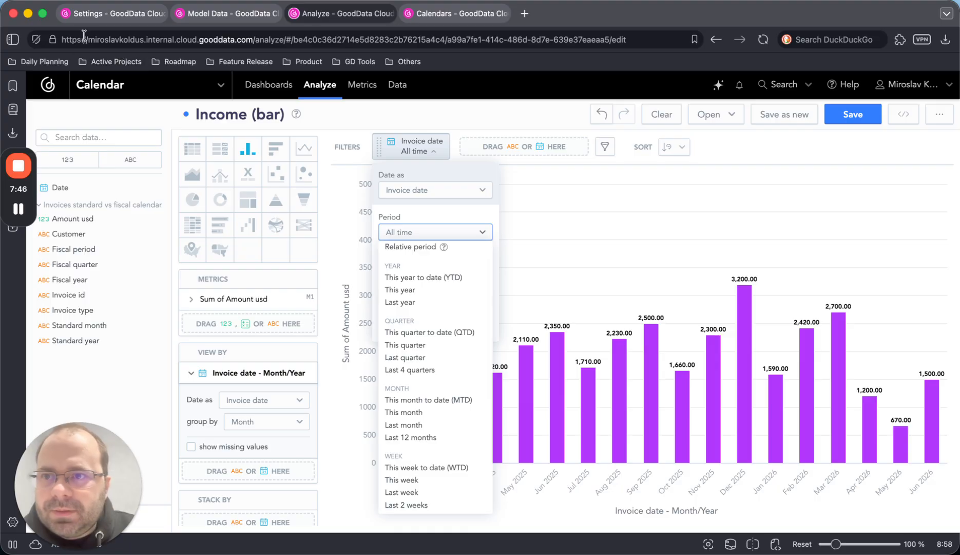
- Reload the Income (bar) visualization, discarding unsaved changes, and add an Invoice date filter covering All time
{"action": "left_click", "coordinate": [764, 39]}
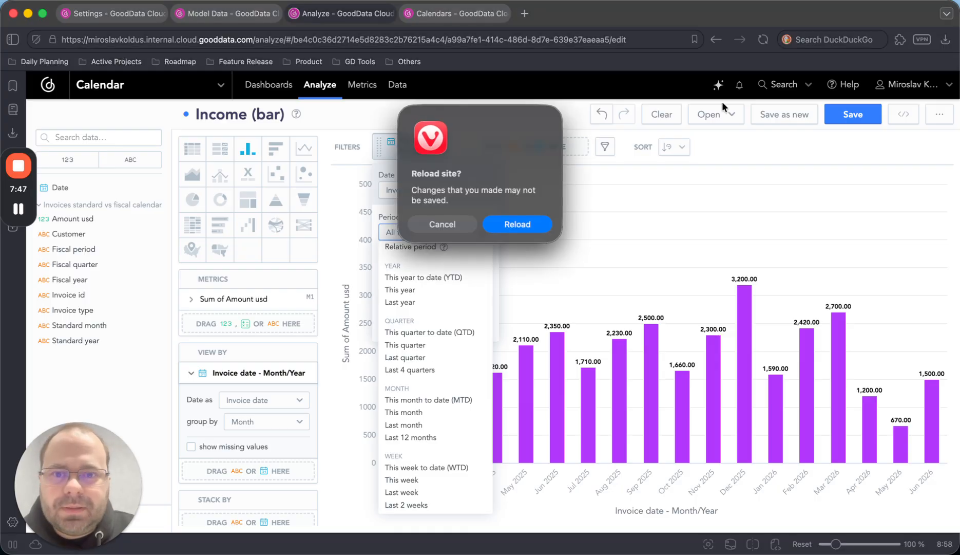
{"action": "left_click", "coordinate": [512, 224]}
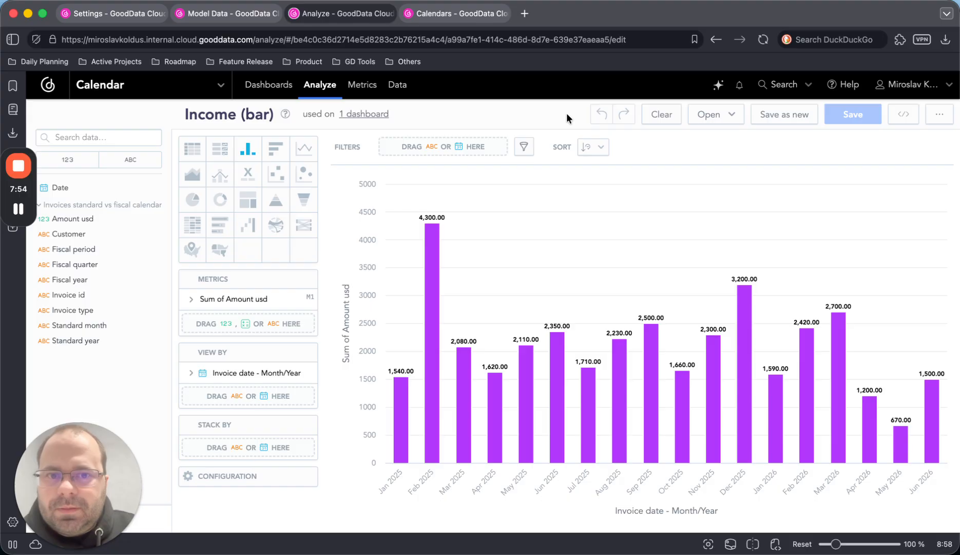
{"action": "left_click", "coordinate": [524, 146]}
{"action": "left_click", "coordinate": [554, 200]}
{"action": "left_click", "coordinate": [640, 298]}
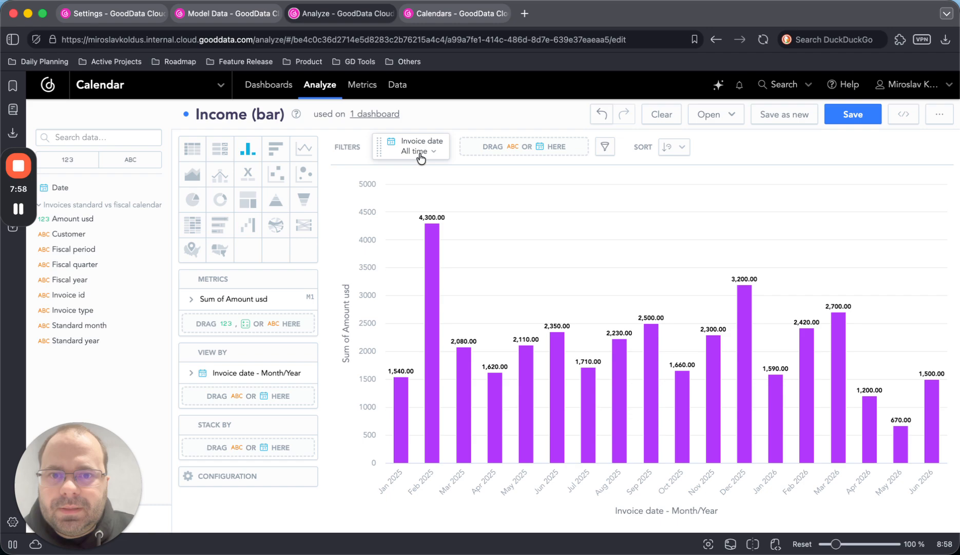
- Set the Invoice date filter's period to the standard This year
{"action": "left_click", "coordinate": [417, 151]}
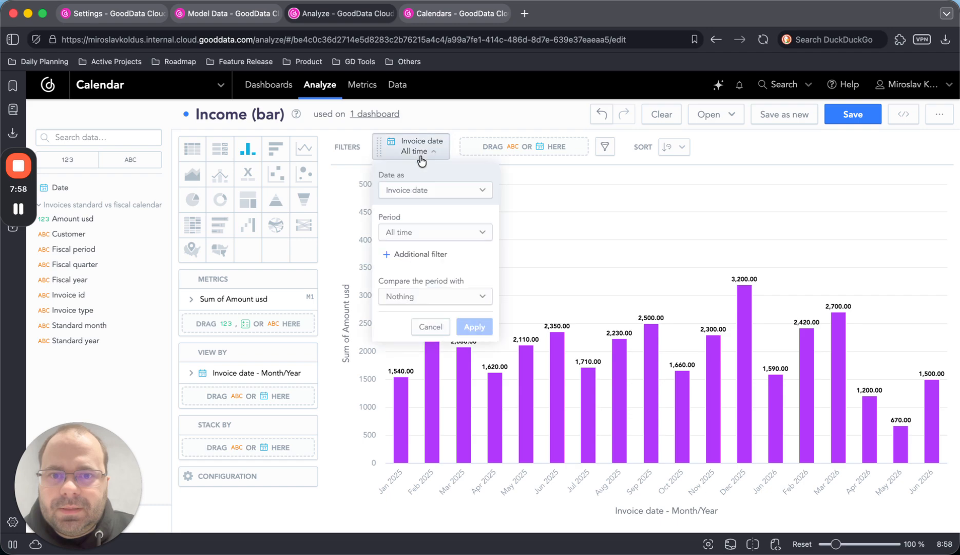
{"action": "left_click", "coordinate": [427, 232]}
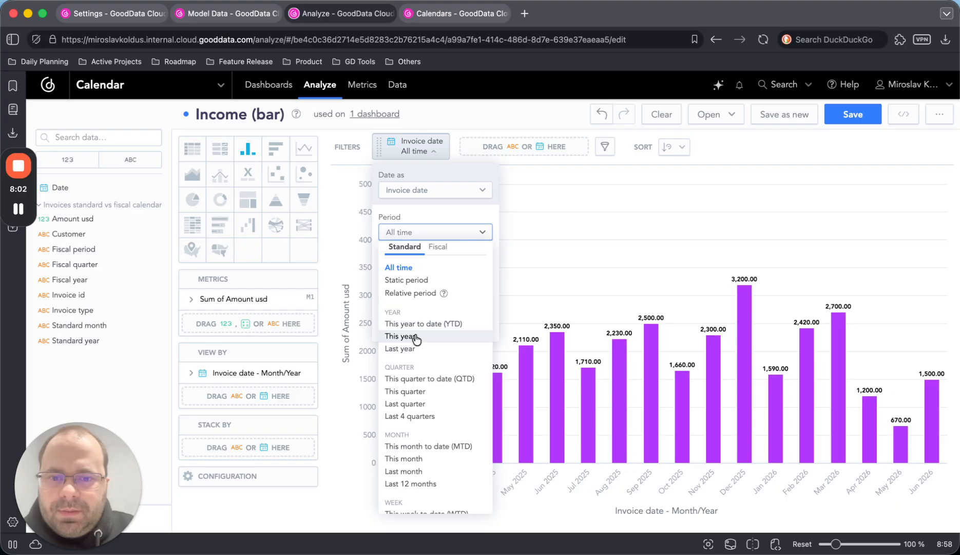
{"action": "left_click", "coordinate": [412, 336]}
{"action": "left_click", "coordinate": [471, 328]}
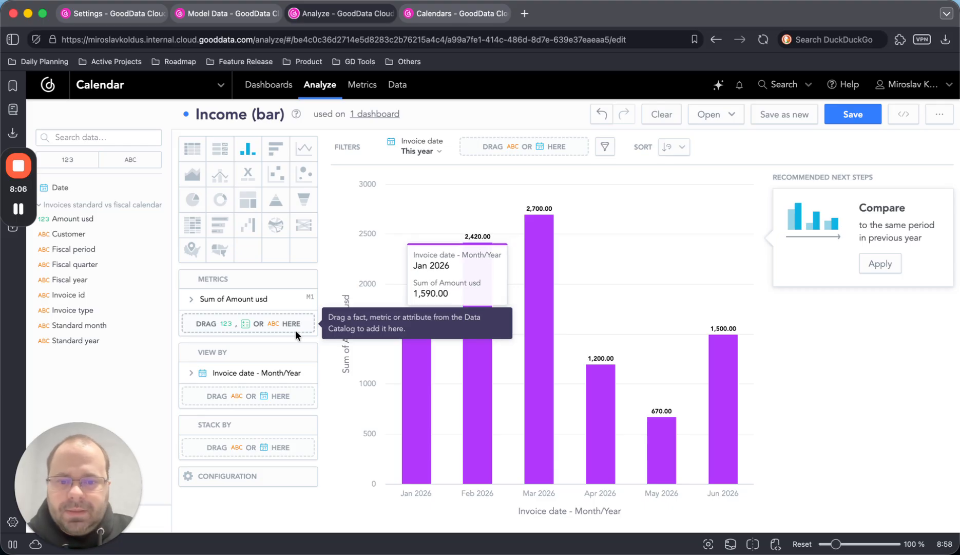
- Set the Invoice date filter's period to the fiscal This year
{"action": "left_click", "coordinate": [414, 146]}
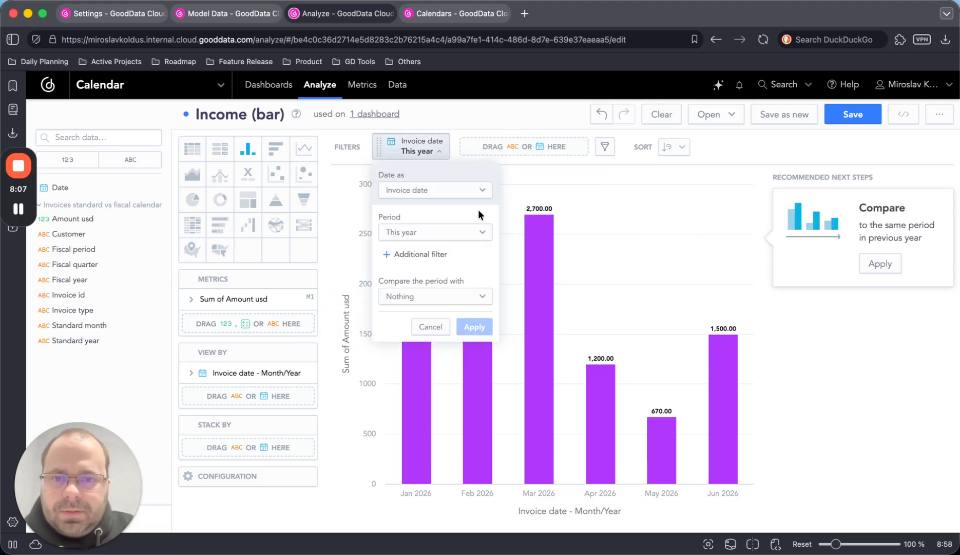
{"action": "left_click", "coordinate": [434, 200]}
{"action": "left_click", "coordinate": [433, 194]}
{"action": "left_click", "coordinate": [435, 232]}
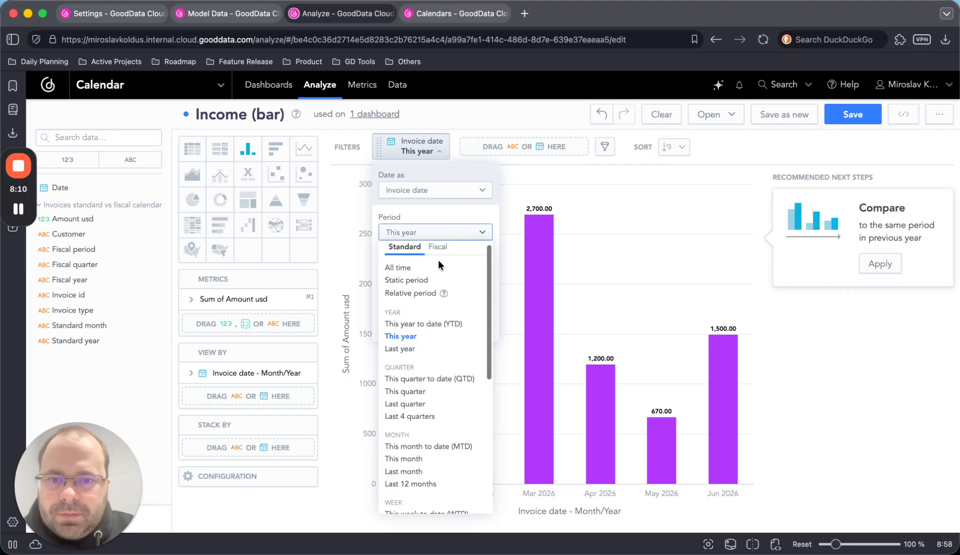
{"action": "left_click", "coordinate": [438, 247]}
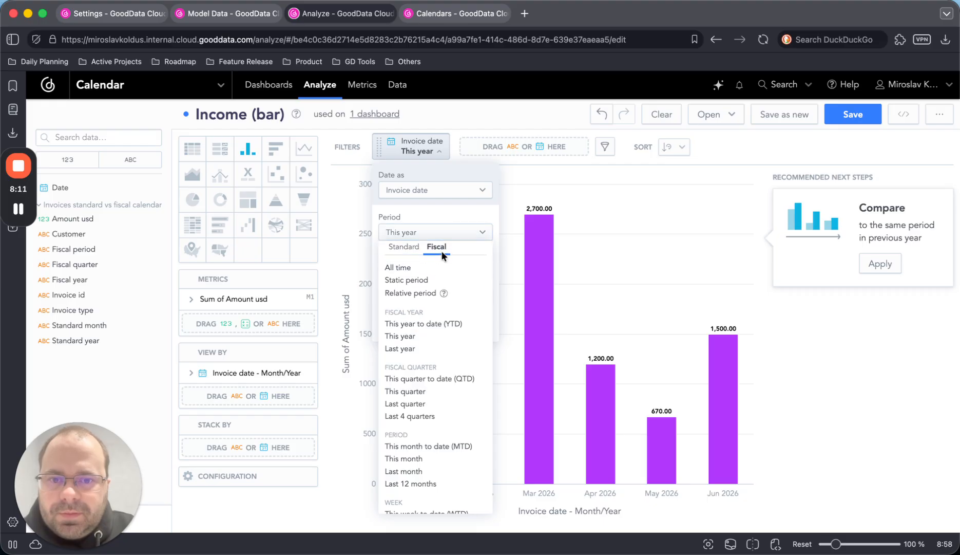
{"action": "left_click", "coordinate": [421, 337]}
{"action": "left_click", "coordinate": [472, 327]}
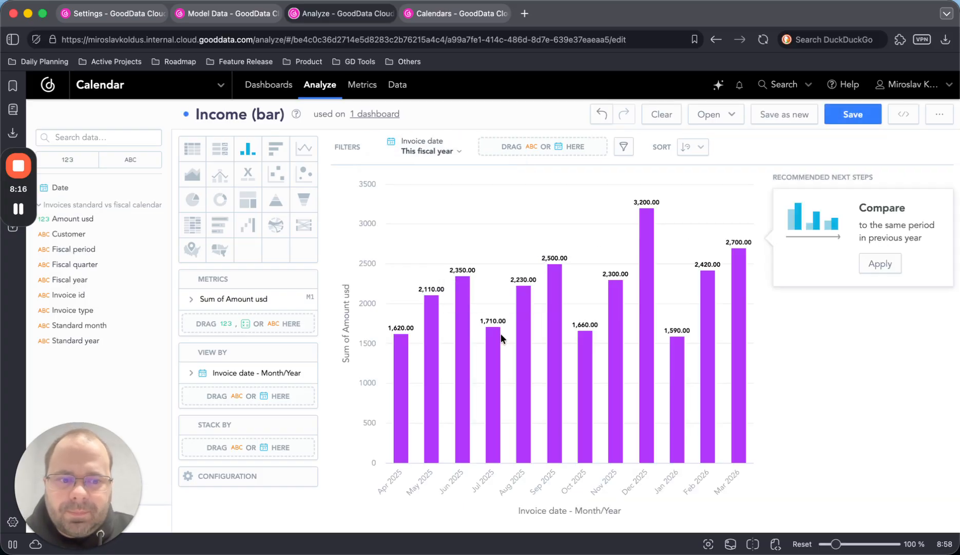
- Compare the filtered fiscal year in the bar chart with the same period of the previous year
{"action": "left_click", "coordinate": [436, 160]}
{"action": "left_click", "coordinate": [419, 299]}
{"action": "left_click", "coordinate": [421, 331]}
{"action": "left_click", "coordinate": [471, 379]}
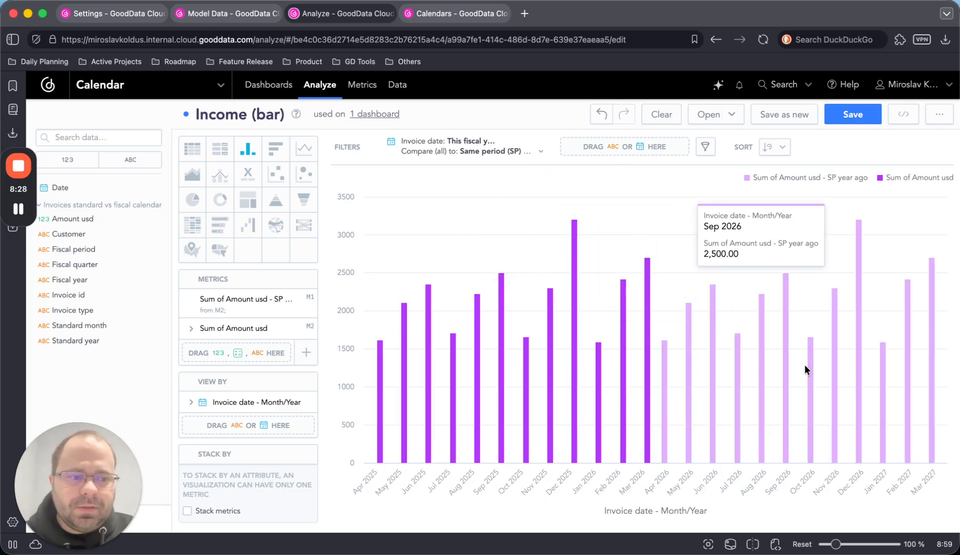
- Set the Invoice date filter's period to the fiscal This quarter
{"action": "left_click", "coordinate": [526, 148]}
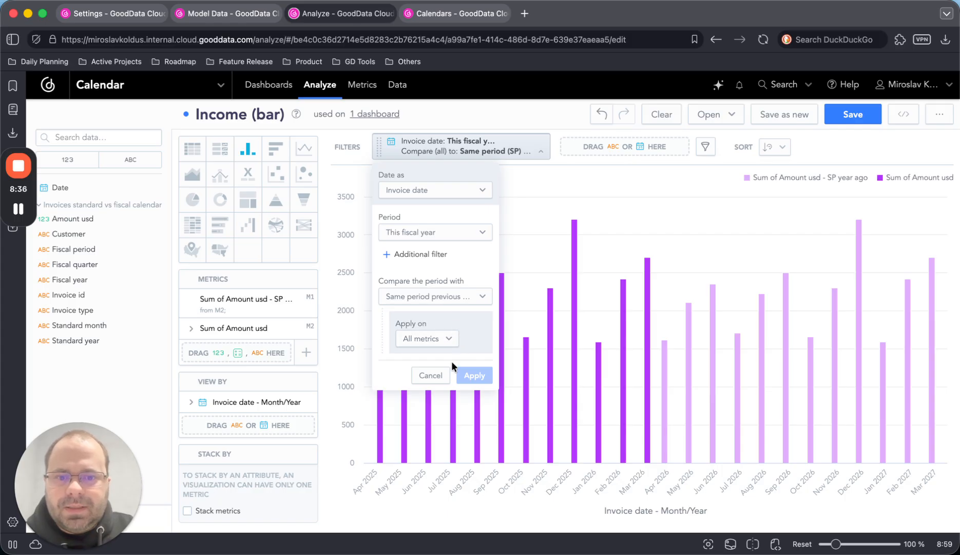
{"action": "left_click", "coordinate": [446, 232]}
{"action": "left_click", "coordinate": [446, 205]}
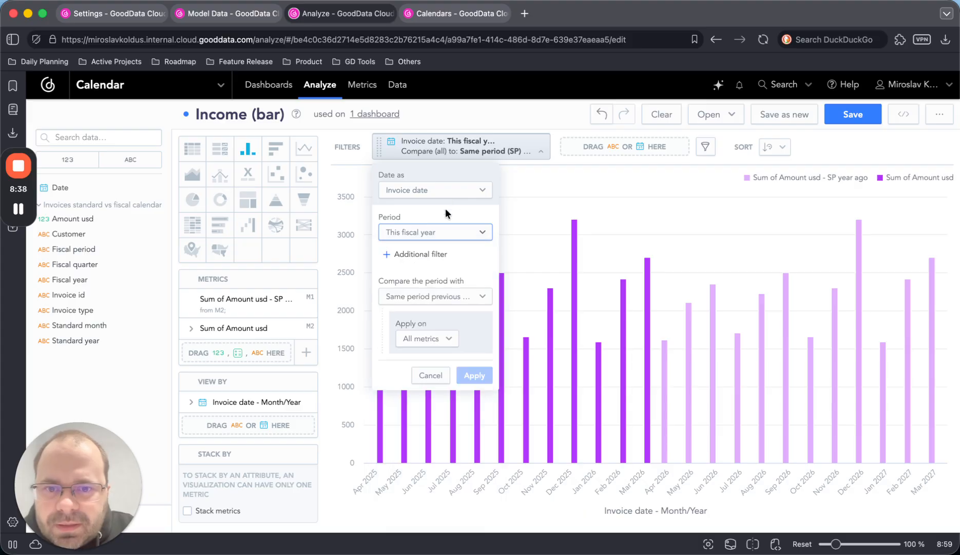
{"action": "left_click", "coordinate": [436, 231]}
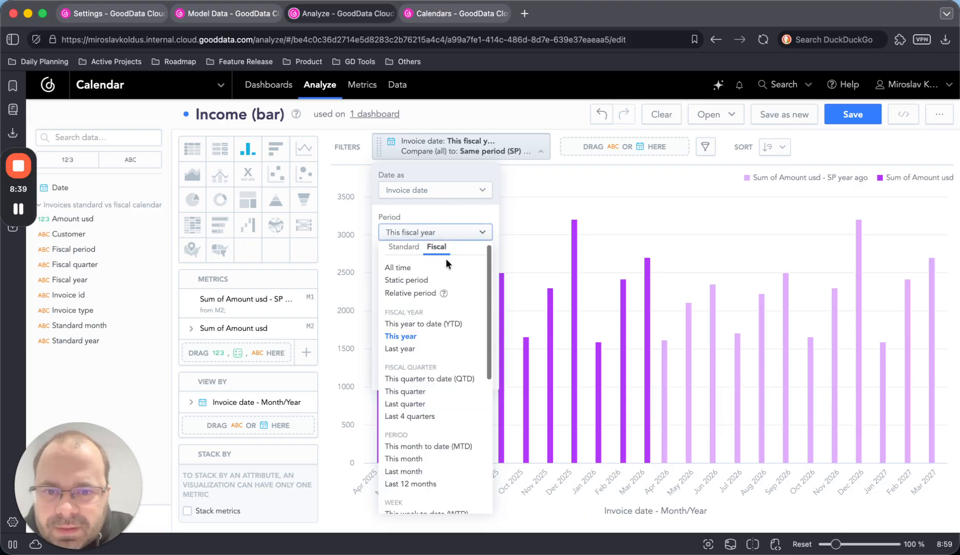
{"action": "left_click", "coordinate": [422, 390]}
{"action": "left_click", "coordinate": [473, 376]}
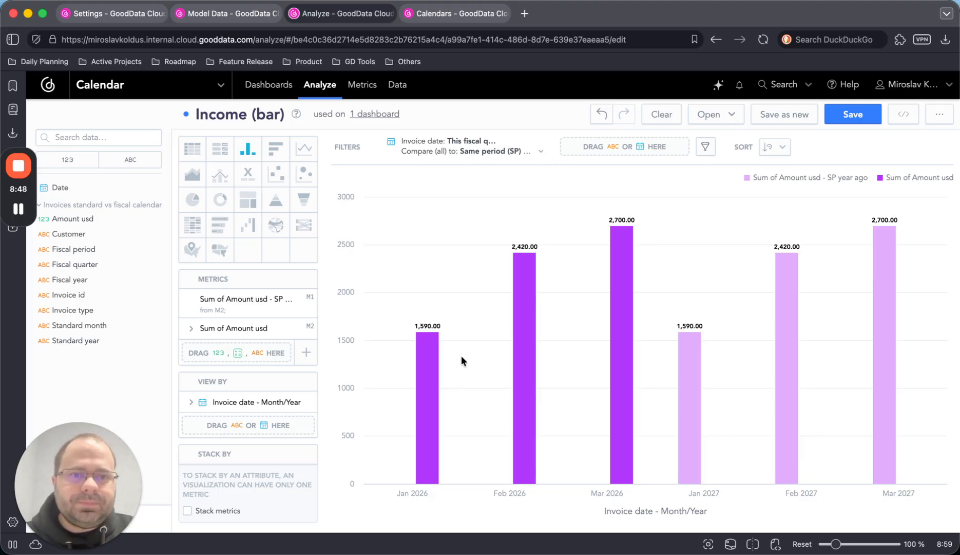
- Change the Invoice date filter's comparison to Previous period and apply it to the bar chart
{"action": "left_click", "coordinate": [485, 148]}
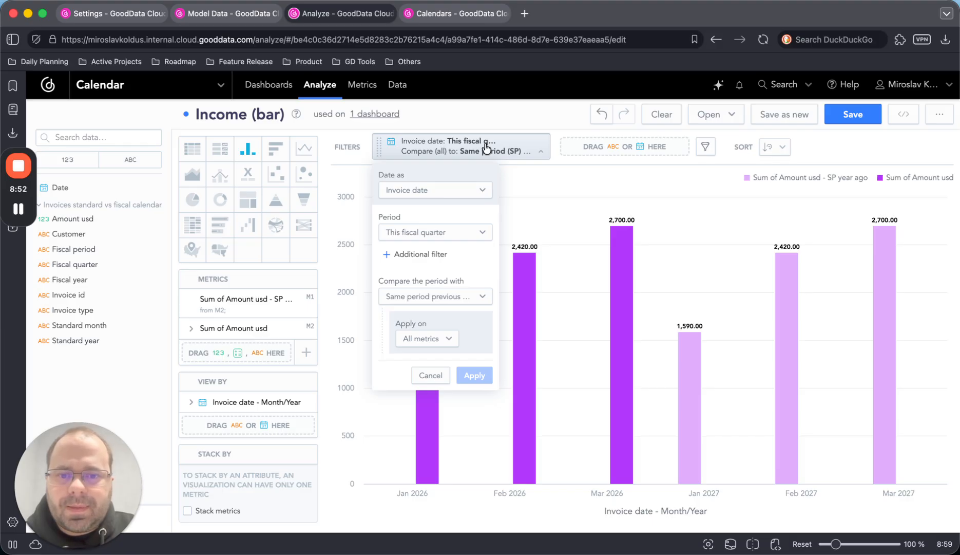
{"action": "left_click", "coordinate": [479, 297]}
{"action": "left_click", "coordinate": [452, 343]}
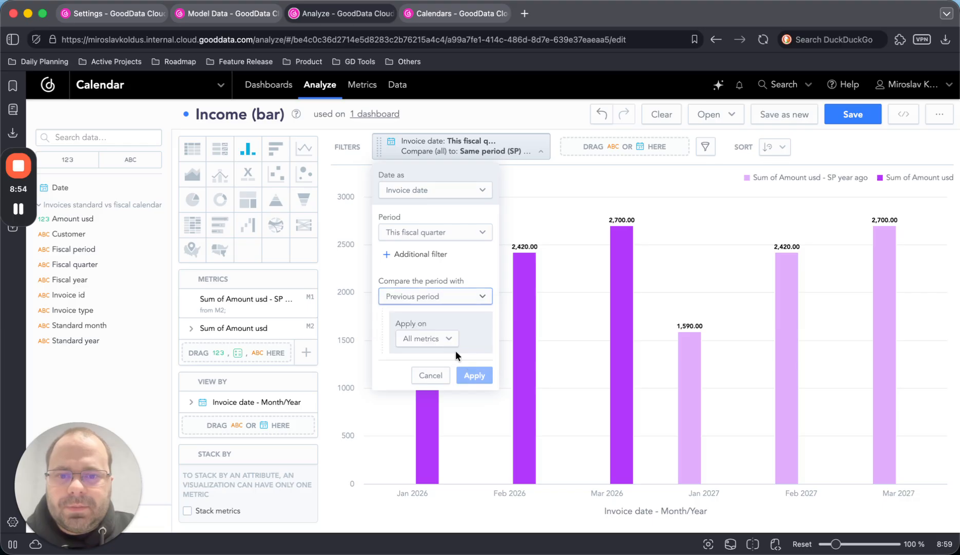
{"action": "left_click", "coordinate": [474, 375]}
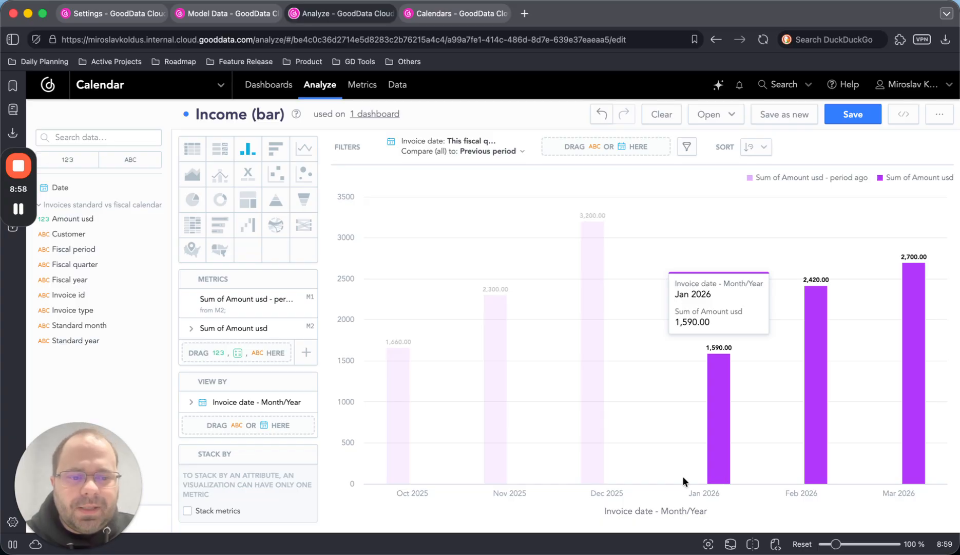
{"action": "left_click", "coordinate": [521, 154]}
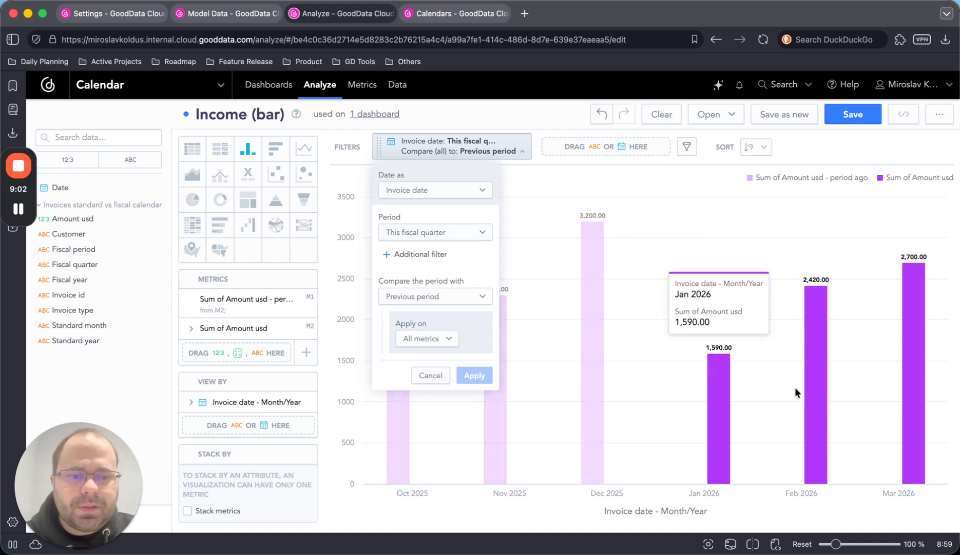
{"action": "left_click", "coordinate": [643, 176]}
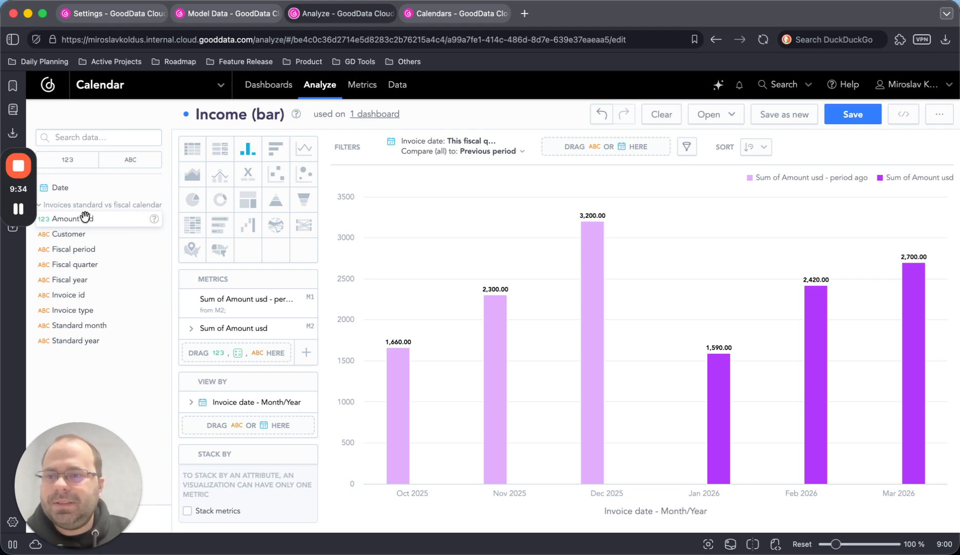
{"action": "mouse_move", "coordinate": [18, 177]}
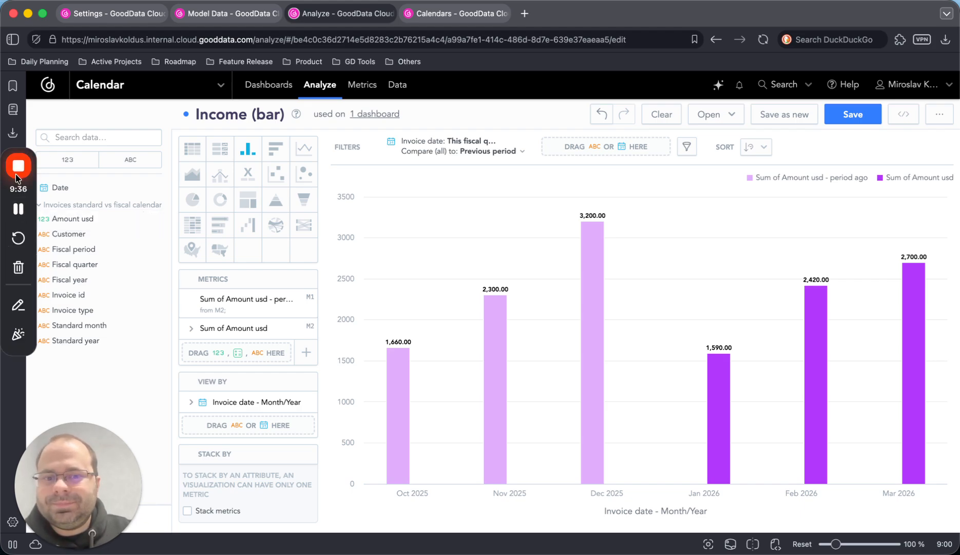